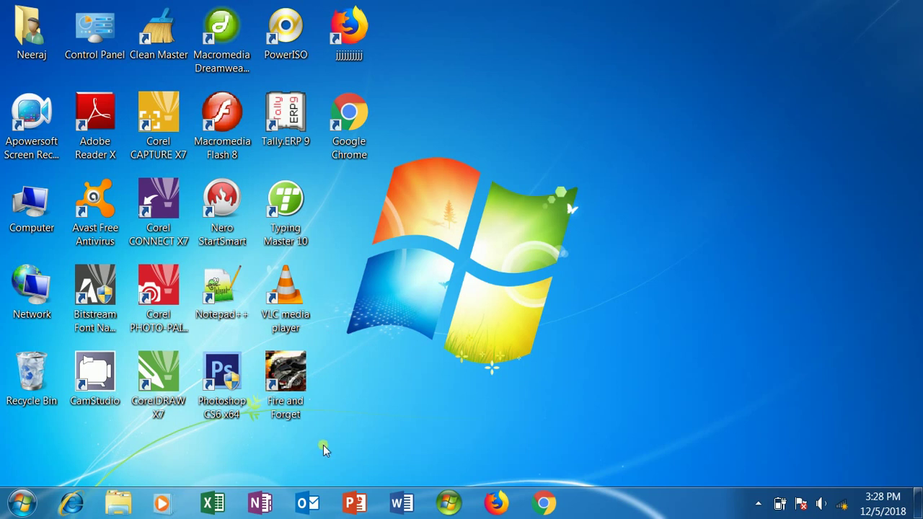
Launch Excel by running 'excel' from the Win+R Run box, after browsing All Programs
left_click(13, 508)
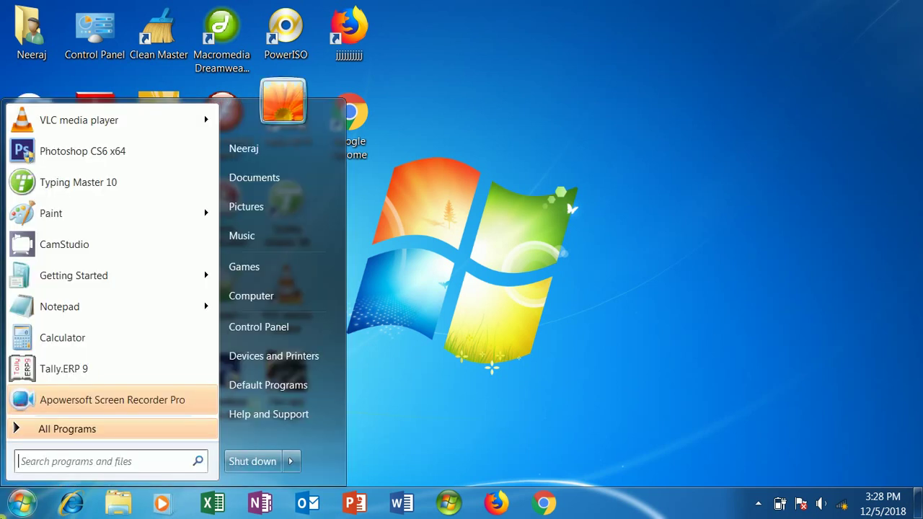
left_click(124, 431)
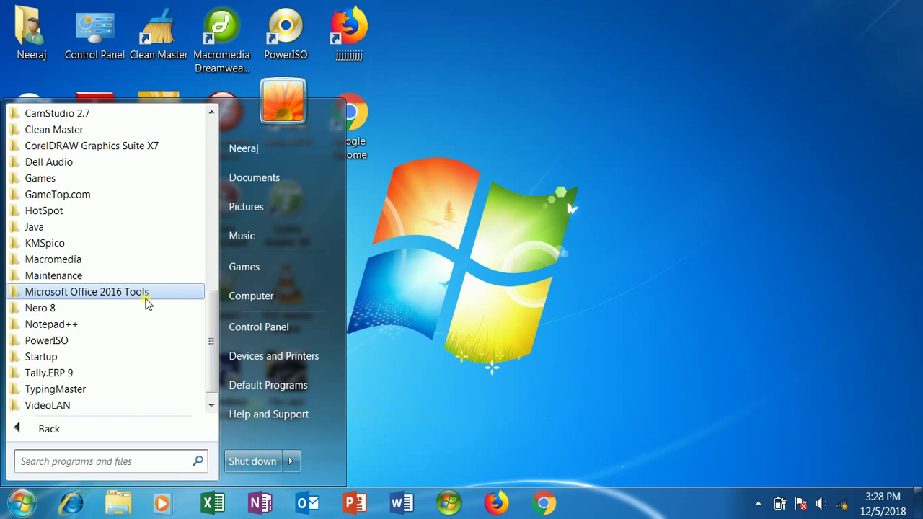
left_click(584, 327)
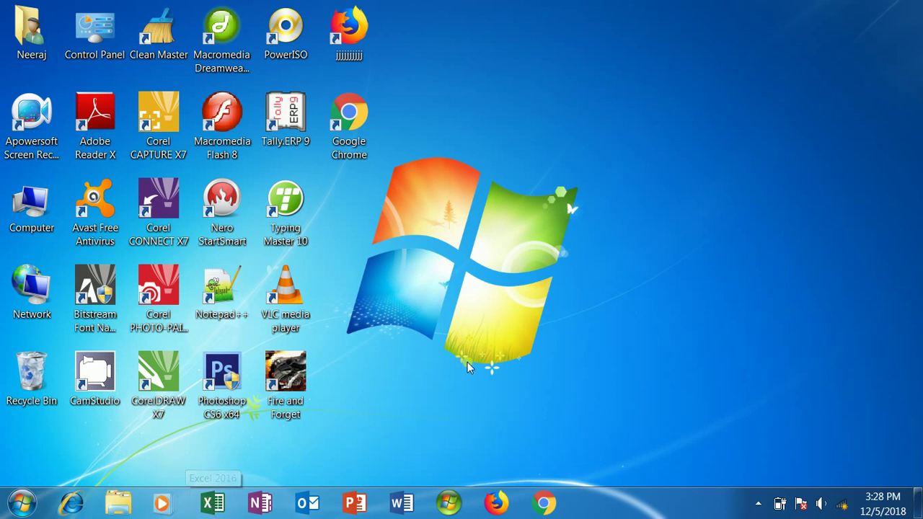
key("super+r")
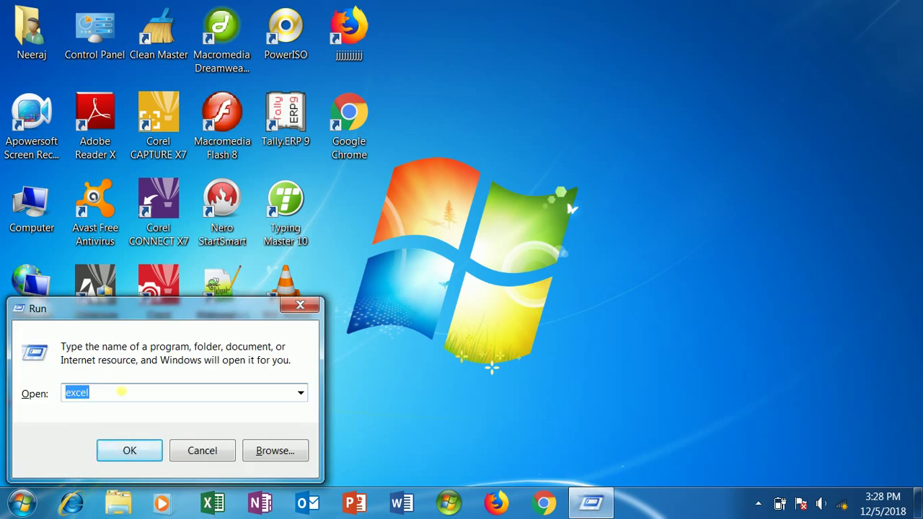
left_click(117, 391)
left_click(129, 452)
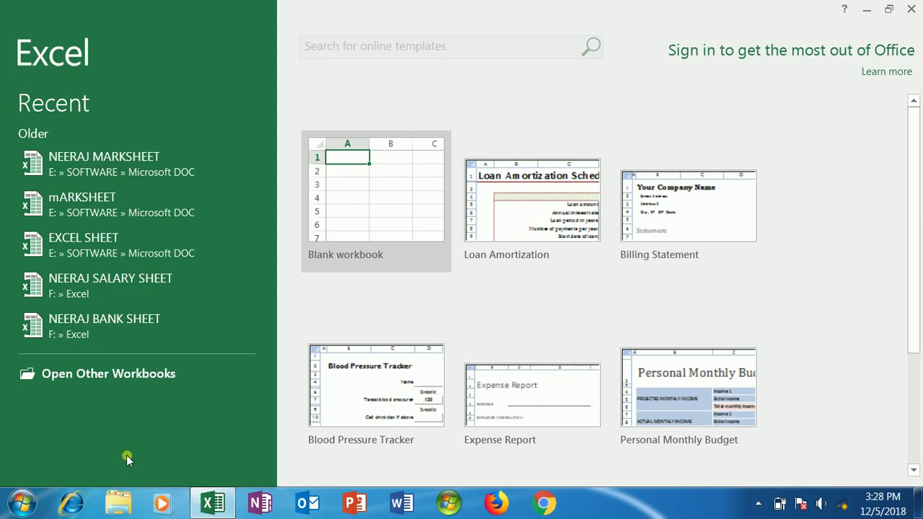
Create a blank workbook and add Sheet2 and Sheet3
left_click(391, 239)
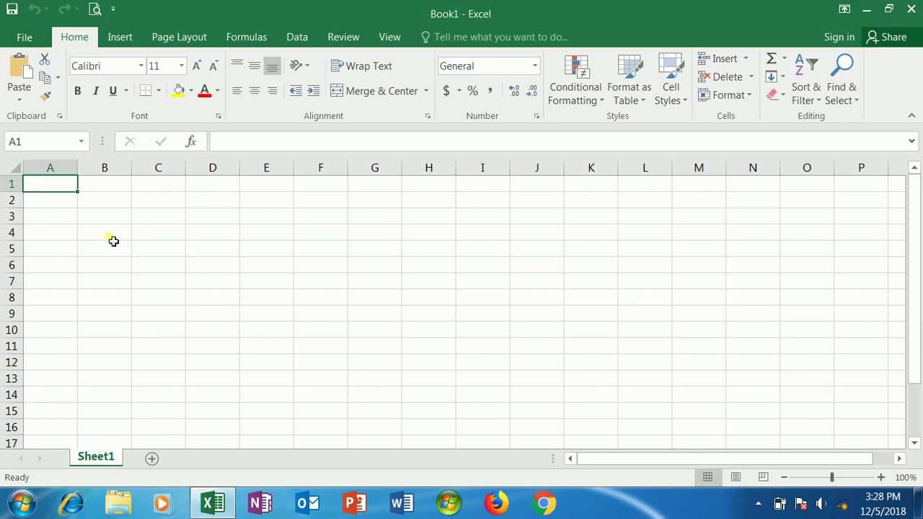
left_click(18, 168)
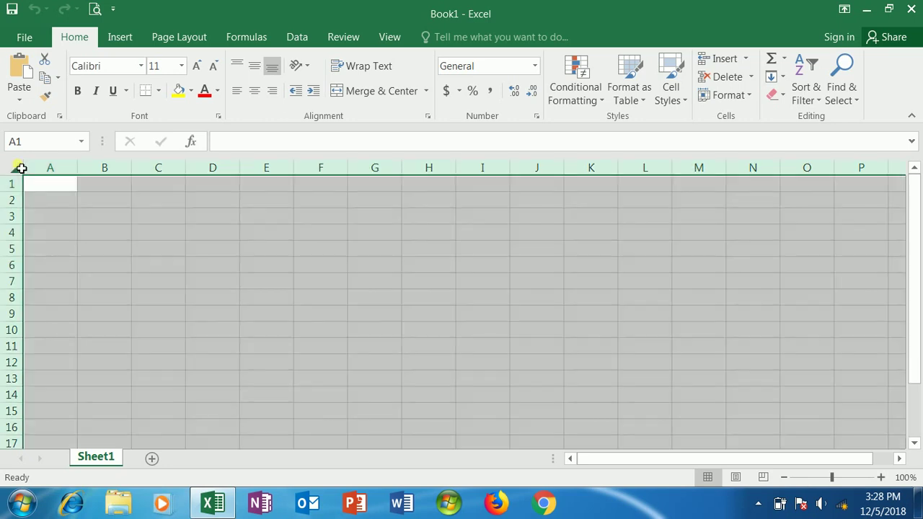
left_click(227, 344)
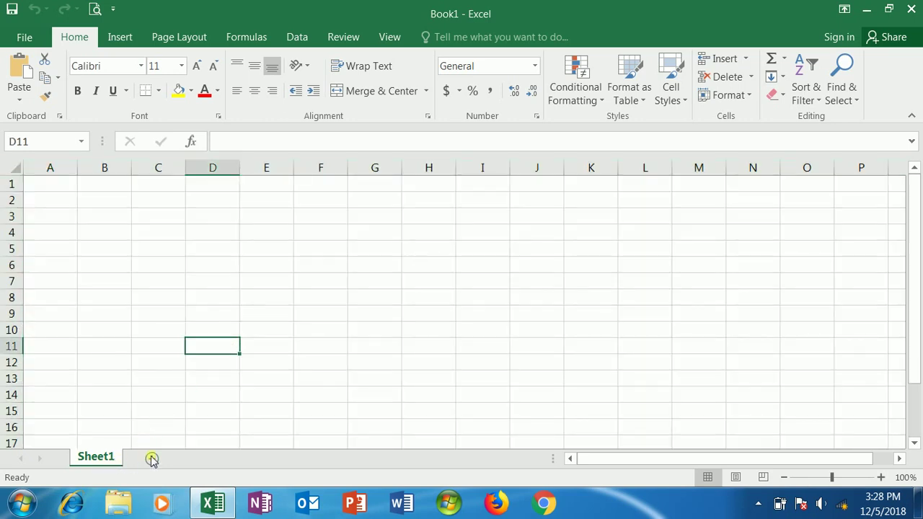
left_click(152, 459)
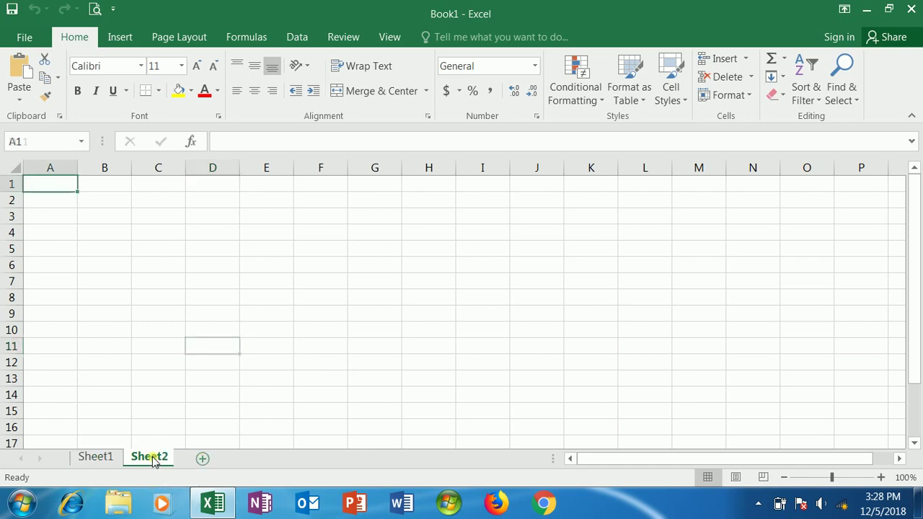
left_click(108, 460)
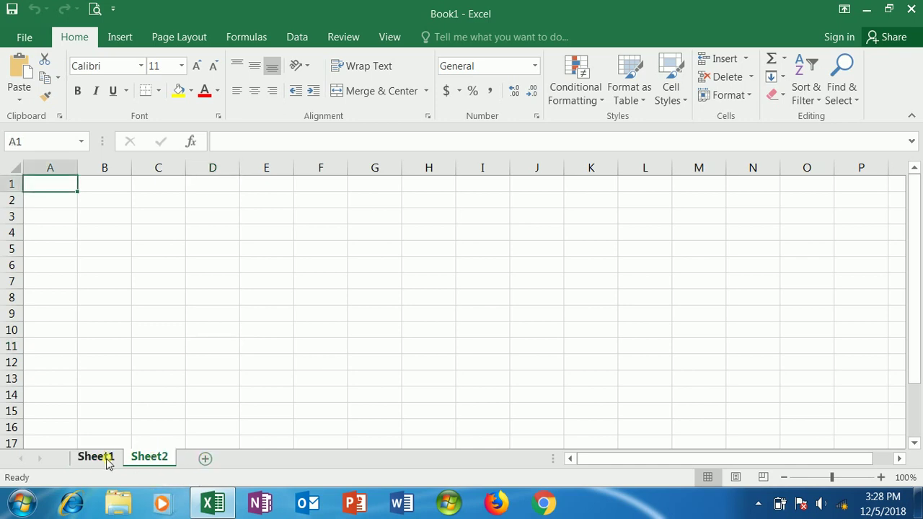
left_click(146, 458)
left_click(202, 458)
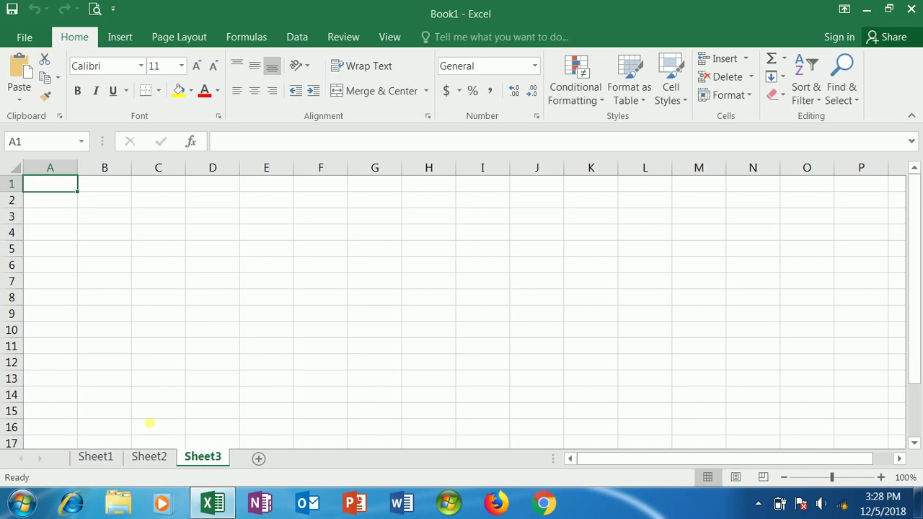
On Sheet3, select the whole sheet and cells D7, F11 and D9, briefly minimizing Excel
left_click(163, 300)
left_click(16, 170)
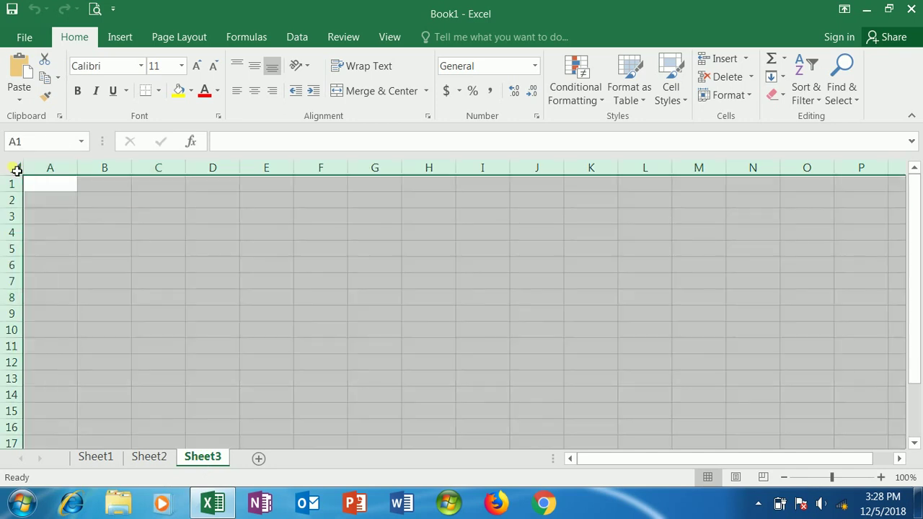
left_click(236, 282)
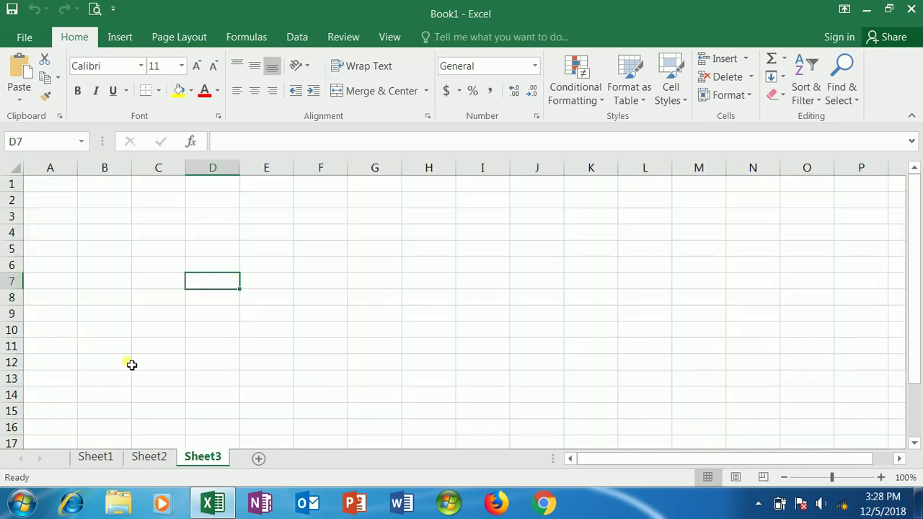
left_click(307, 346)
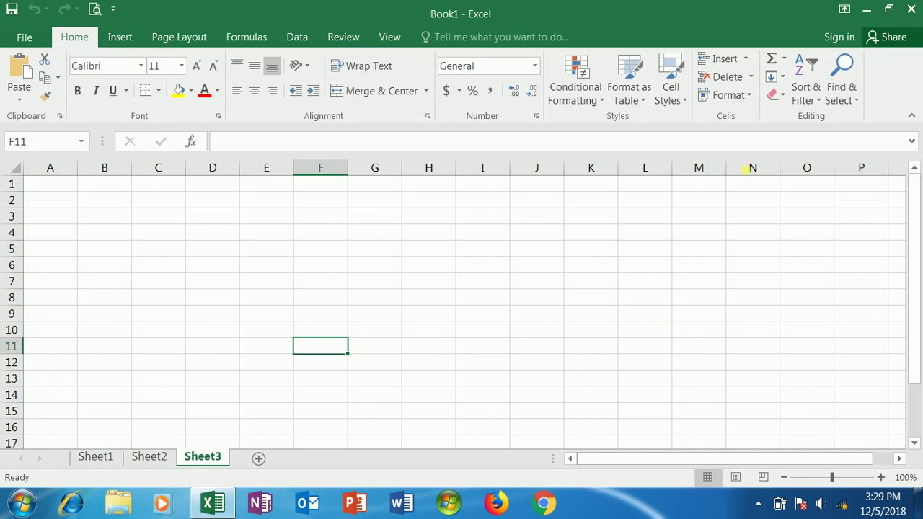
left_click(200, 312)
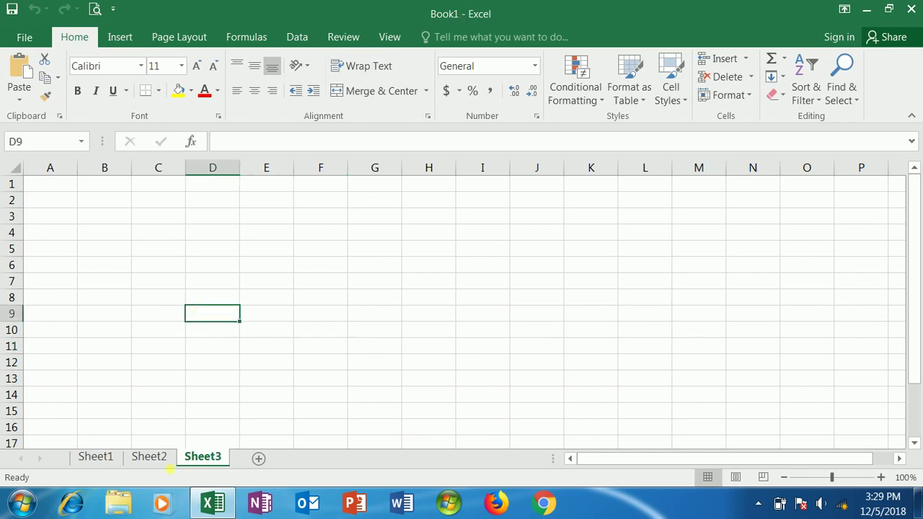
left_click(219, 509)
left_click(215, 508)
Select cell F5, column D, row 3, cell C4, column C, row 2 and cell C7
left_click(321, 250)
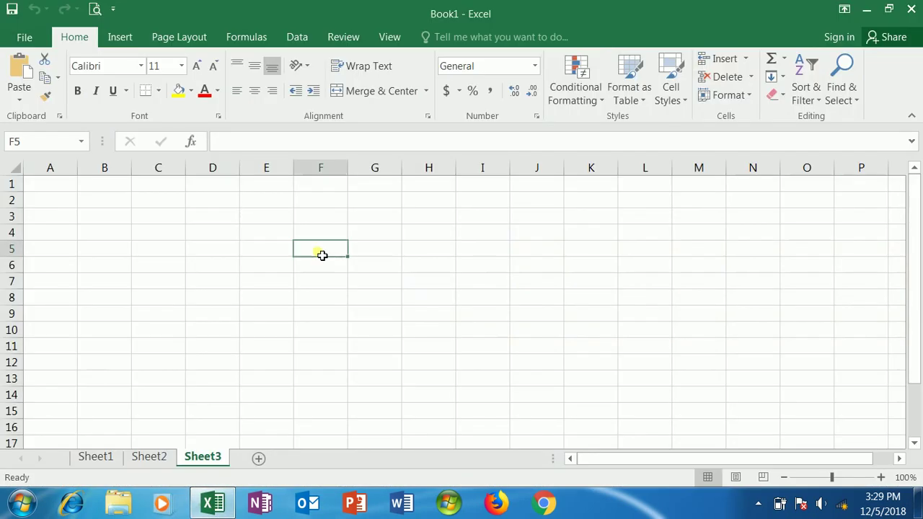
left_click(213, 170)
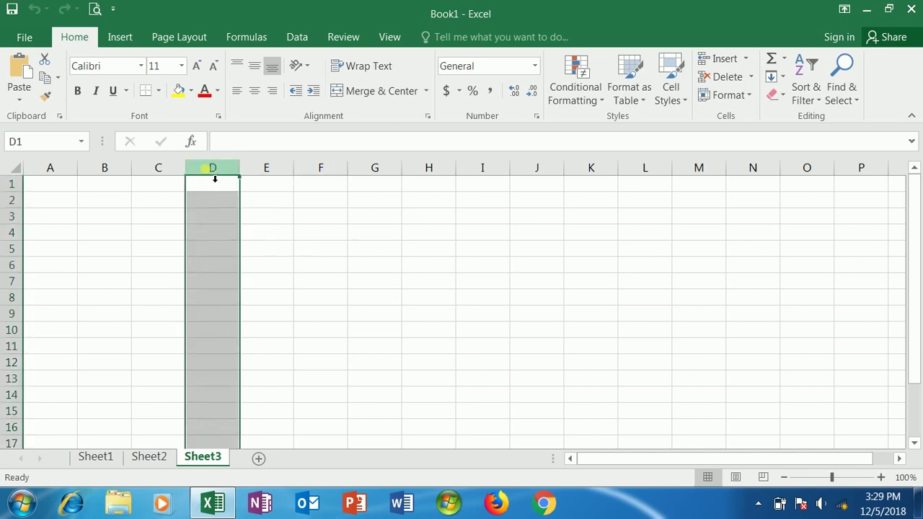
left_click(12, 217)
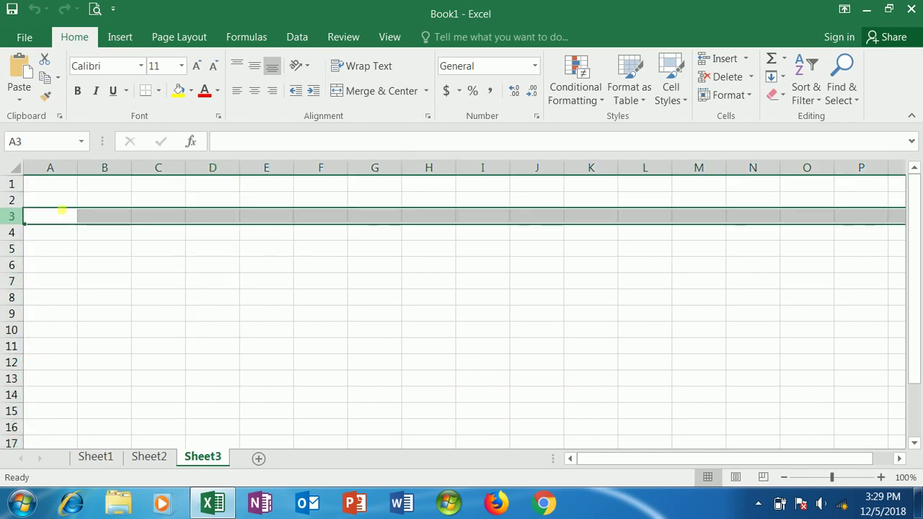
left_click(180, 237)
left_click(159, 170)
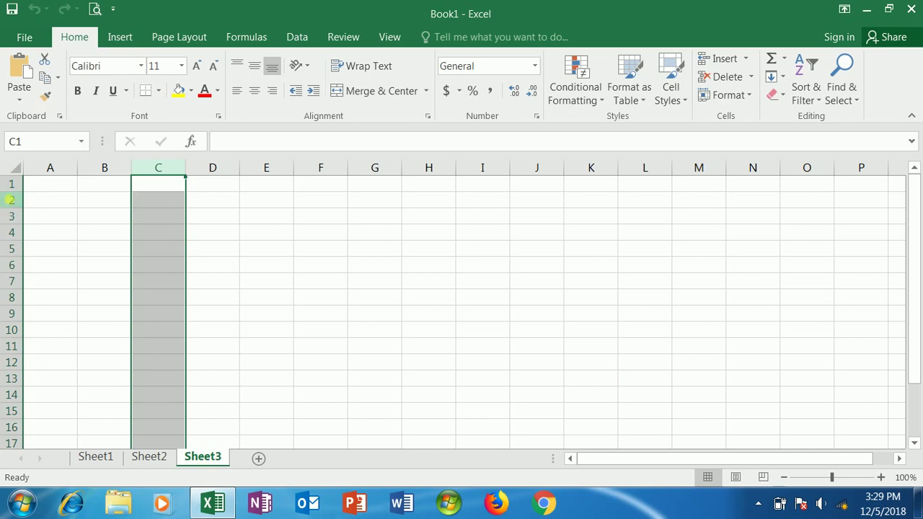
left_click(16, 202)
left_click(139, 278)
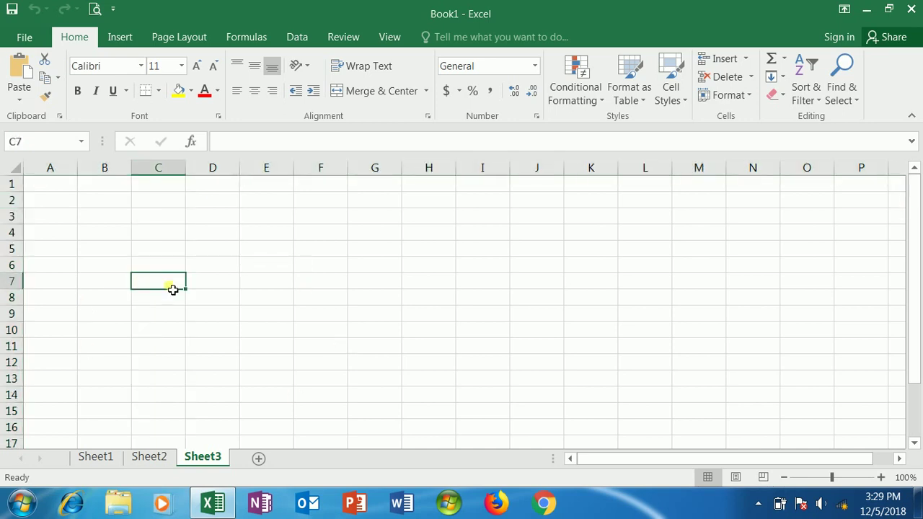
Select cells D6, D5, G5, G7, H6, F6 and D4 in turn
left_click(235, 265)
left_click(238, 248)
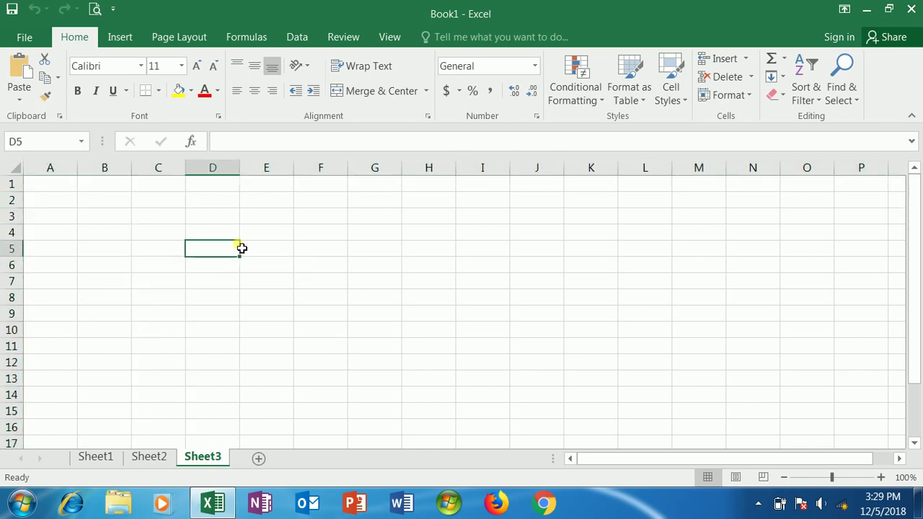
left_click(357, 256)
left_click(389, 277)
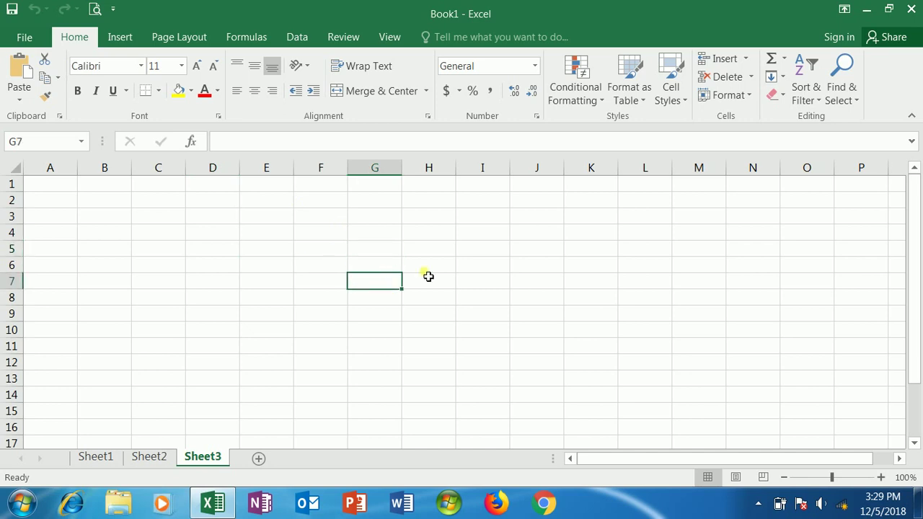
left_click(425, 270)
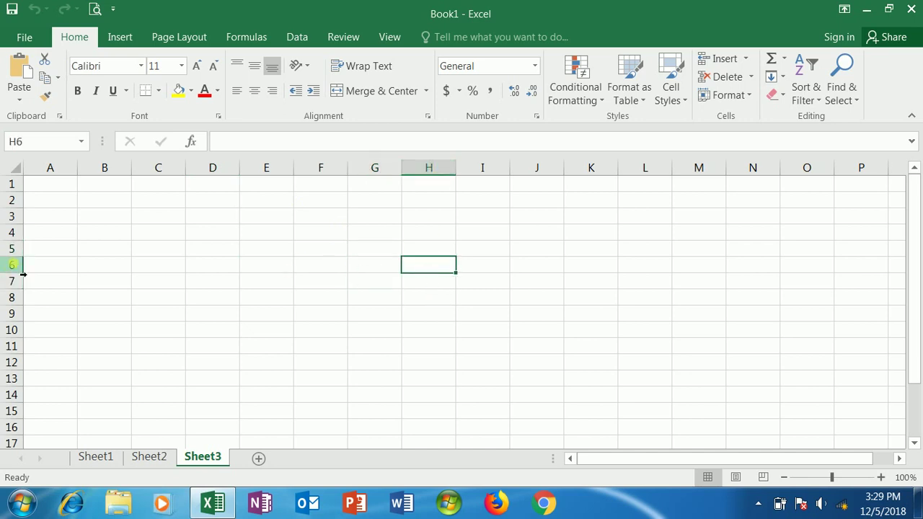
left_click(329, 264)
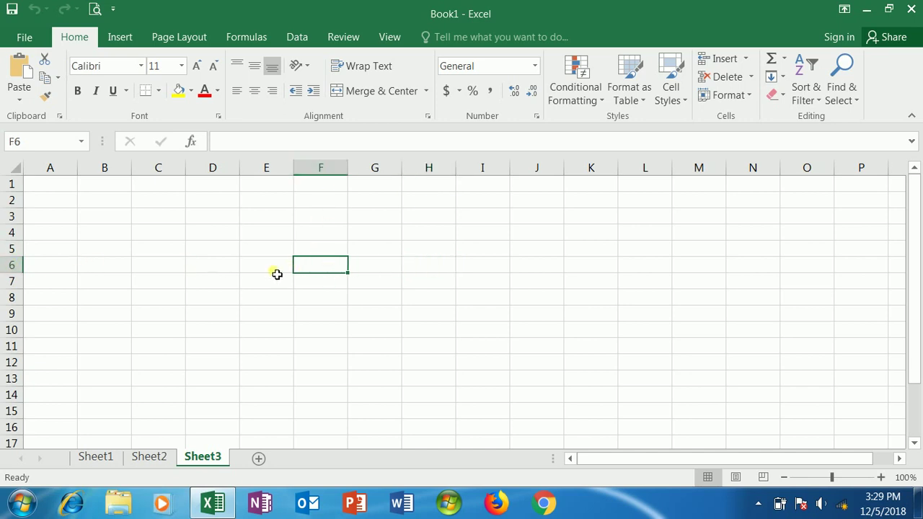
left_click(234, 237)
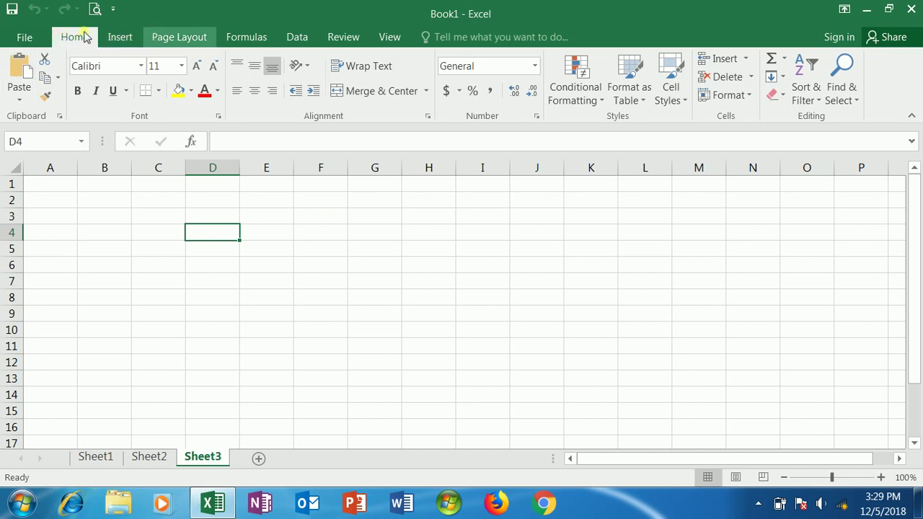
left_click(29, 36)
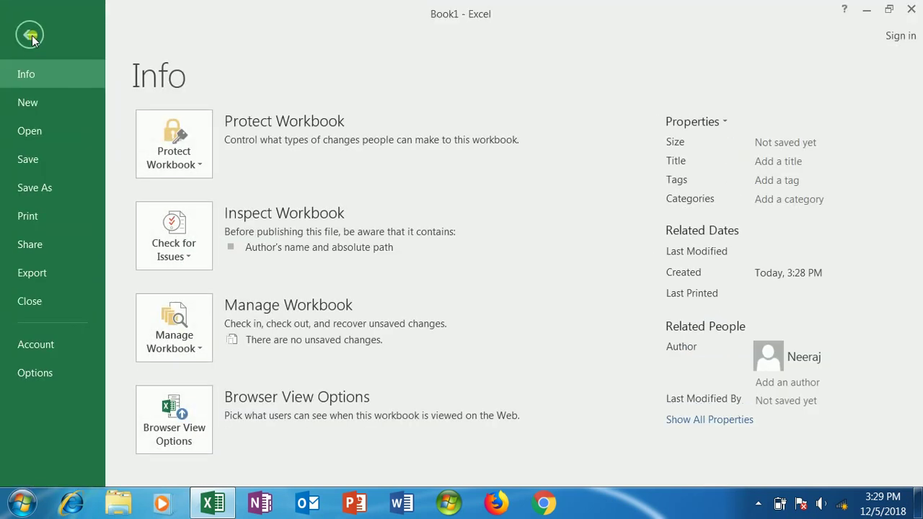
left_click(31, 115)
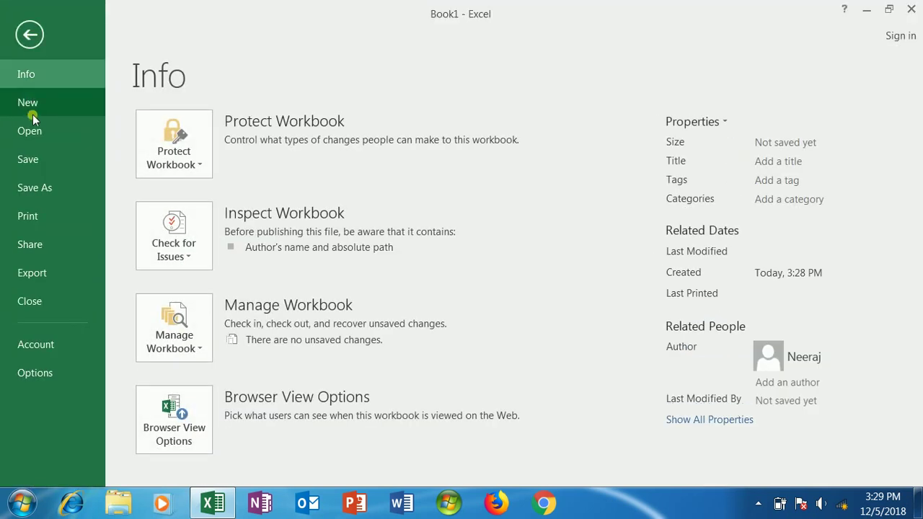
left_click(29, 36)
left_click(482, 401)
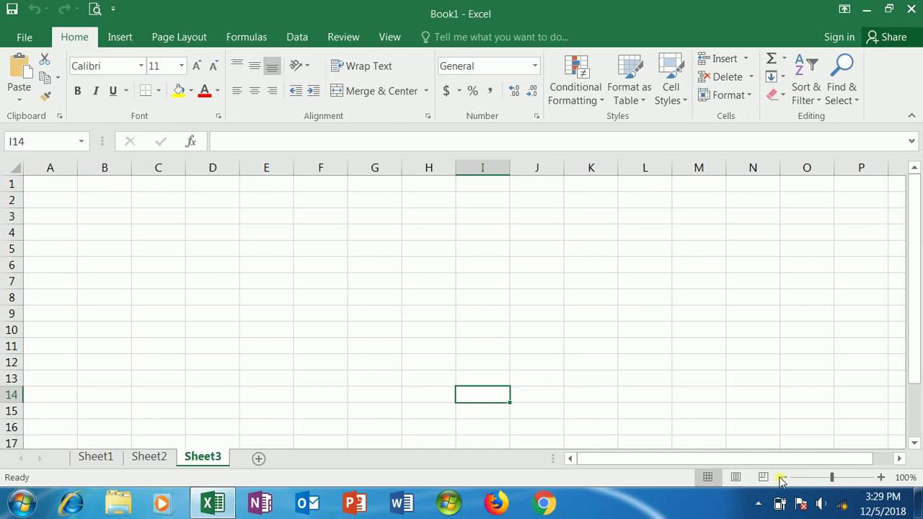
left_click(553, 249)
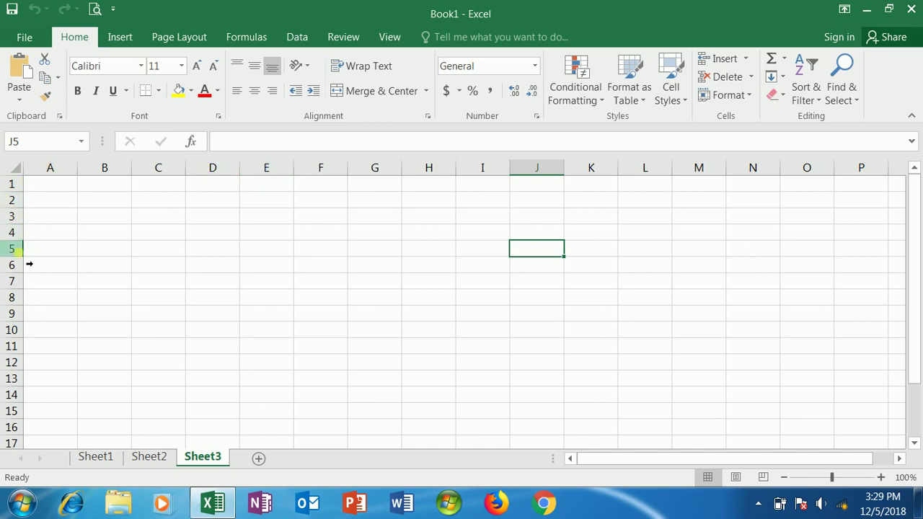
left_click(260, 277)
left_click(233, 143)
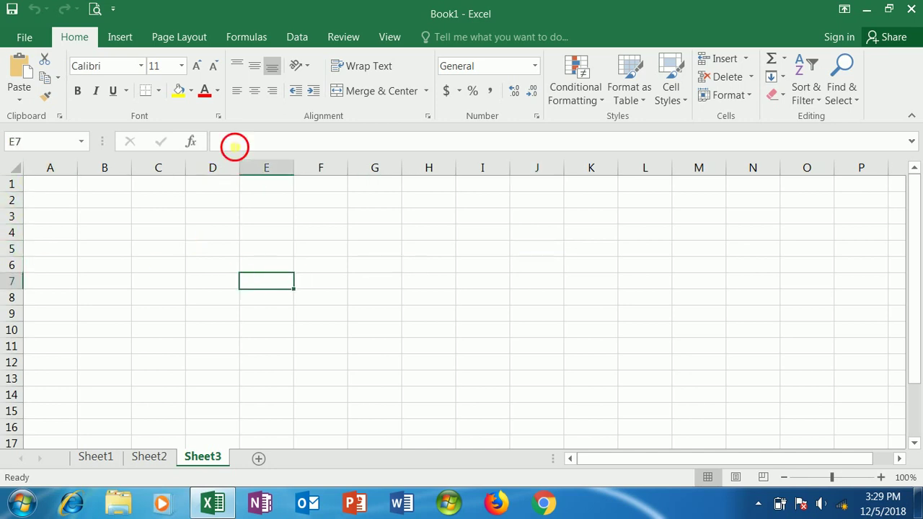
Enter 6456456 in Sheet3's H9 as a test, then delete it
left_click(440, 325)
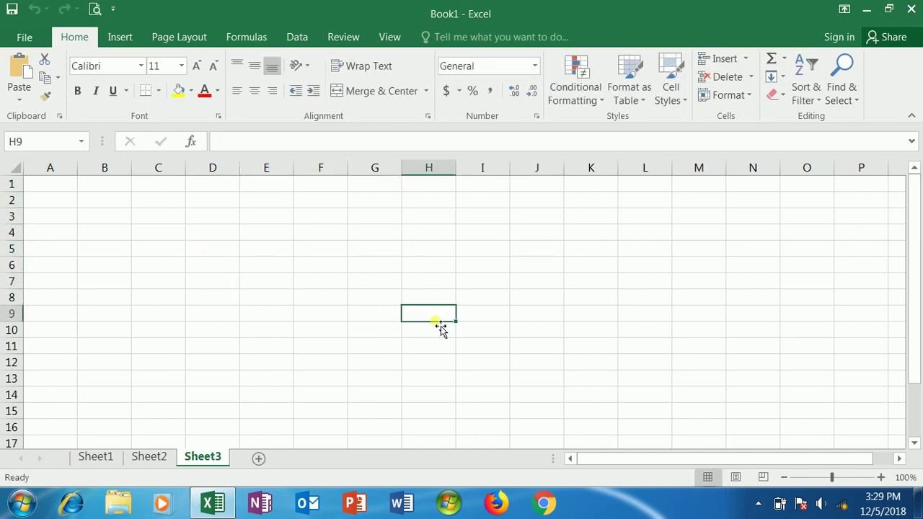
type("6456456")
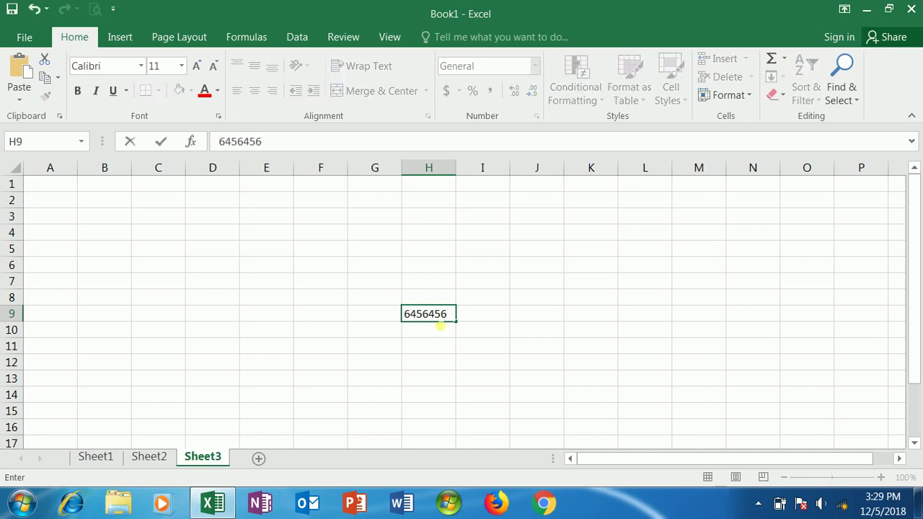
key("Return")
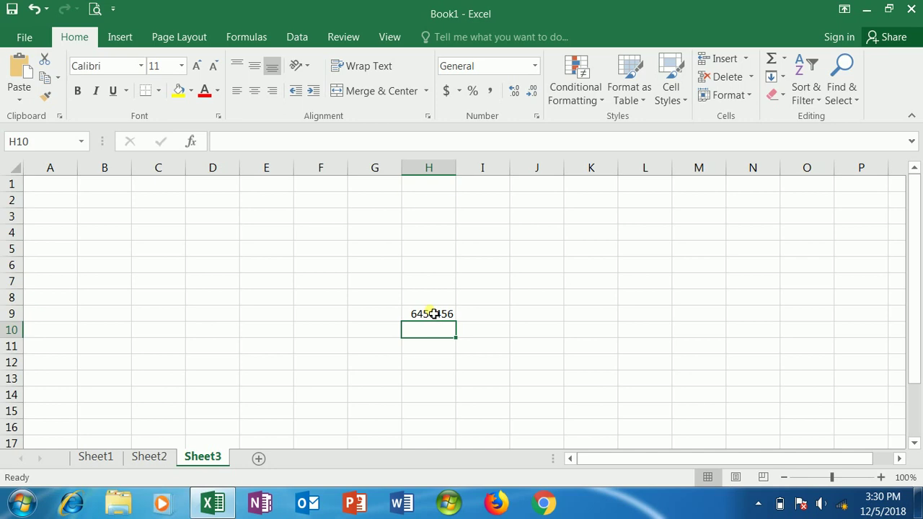
left_click(431, 314)
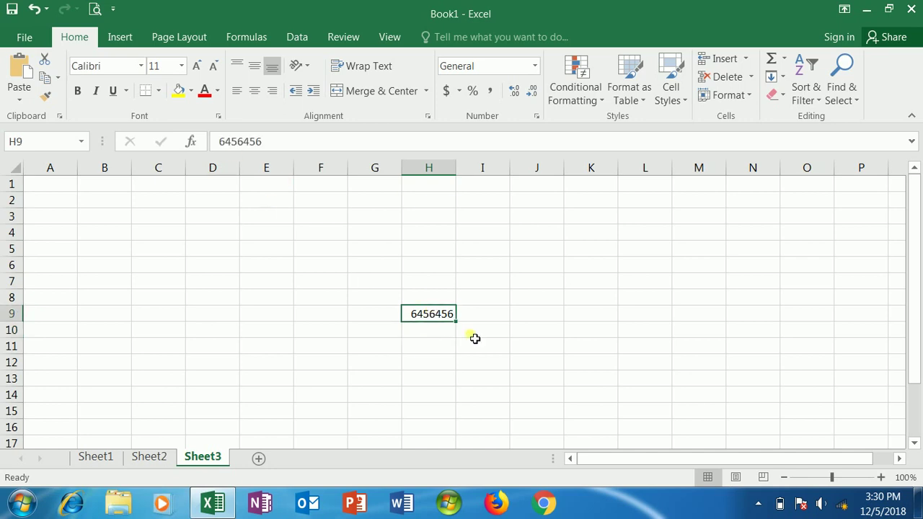
key("Delete")
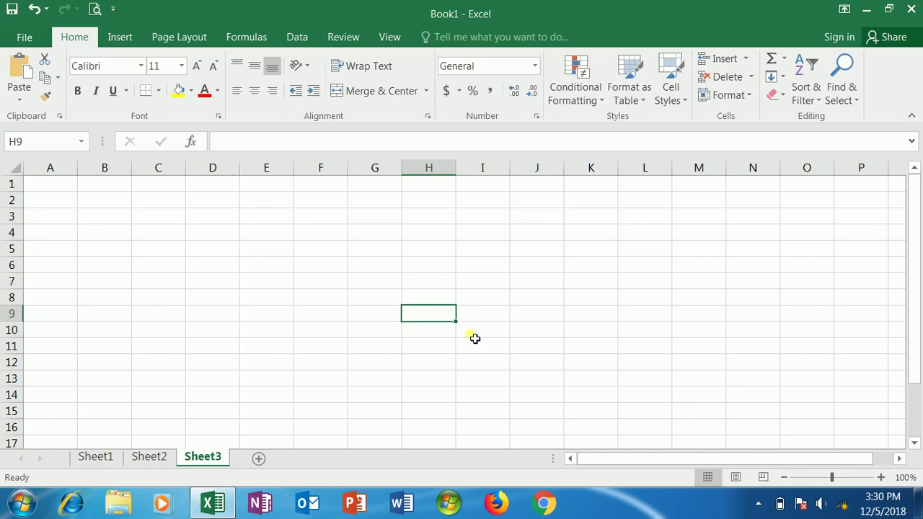
Switch to Sheet1 and select cell A1
left_click(173, 331)
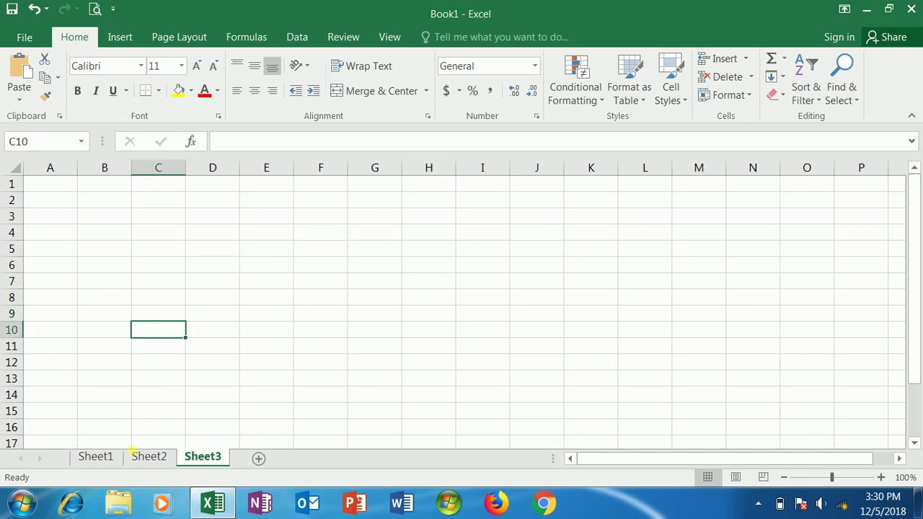
left_click(110, 457)
left_click(64, 185)
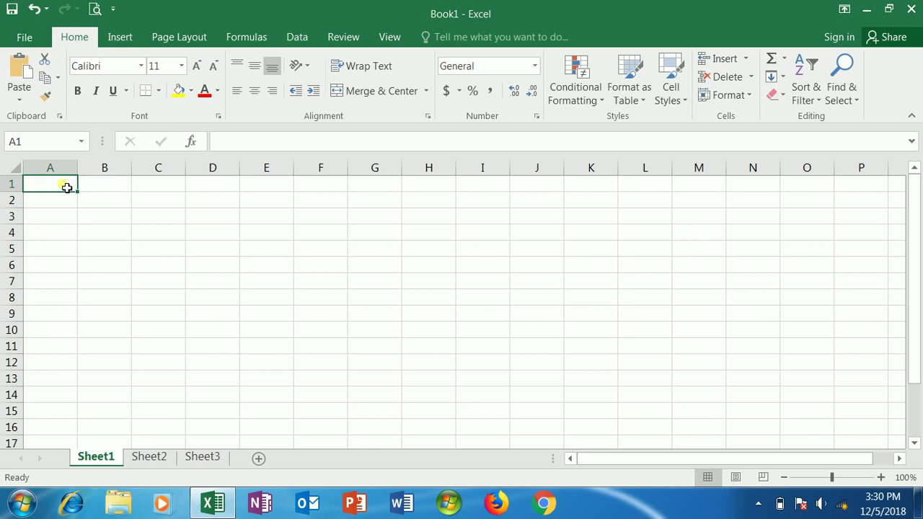
Type DATA-BASE in A1 and S.NO, NAME, ADD, CITY, PIN CODE, PHONE NO across A2:F2
type("DAT")
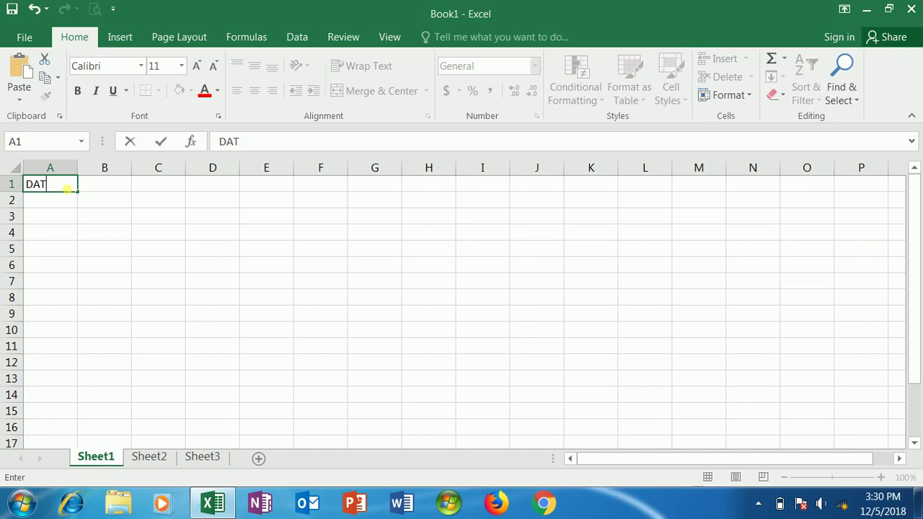
type("A-BAS")
type("E")
key("Return")
type("S.")
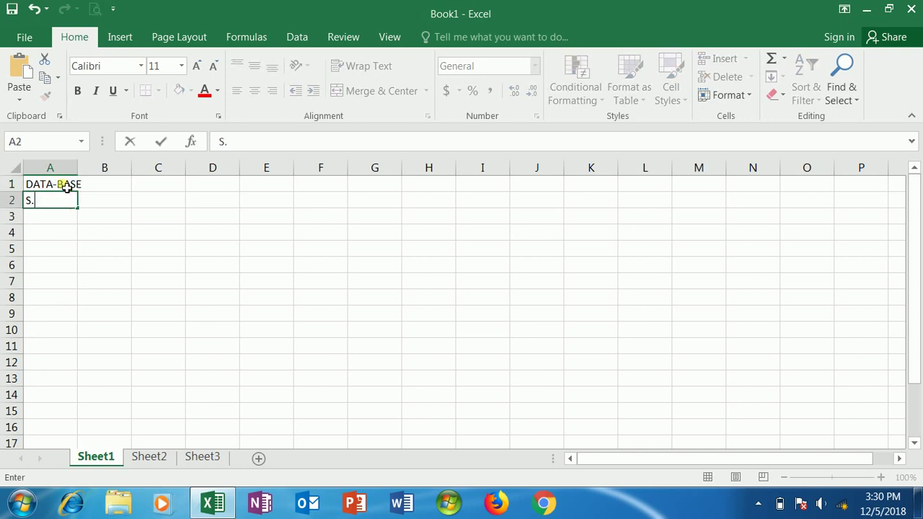
type("NO")
key("Tab")
type("NAME")
key("Tab")
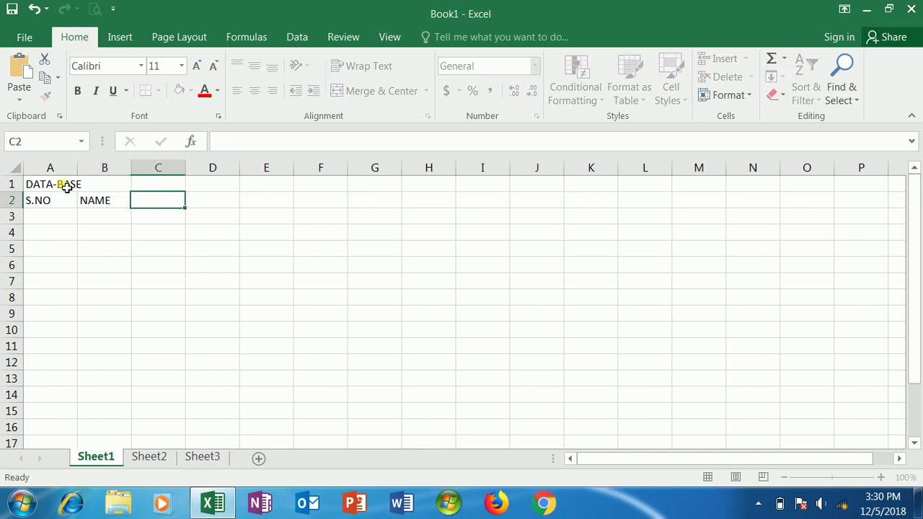
type("ADD")
key("Tab")
type("CITY")
key("Tab")
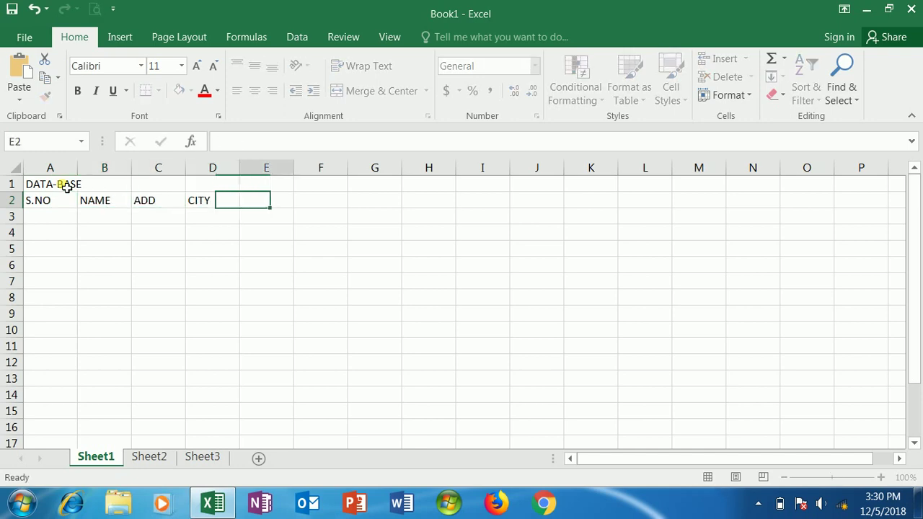
type("PIN COD")
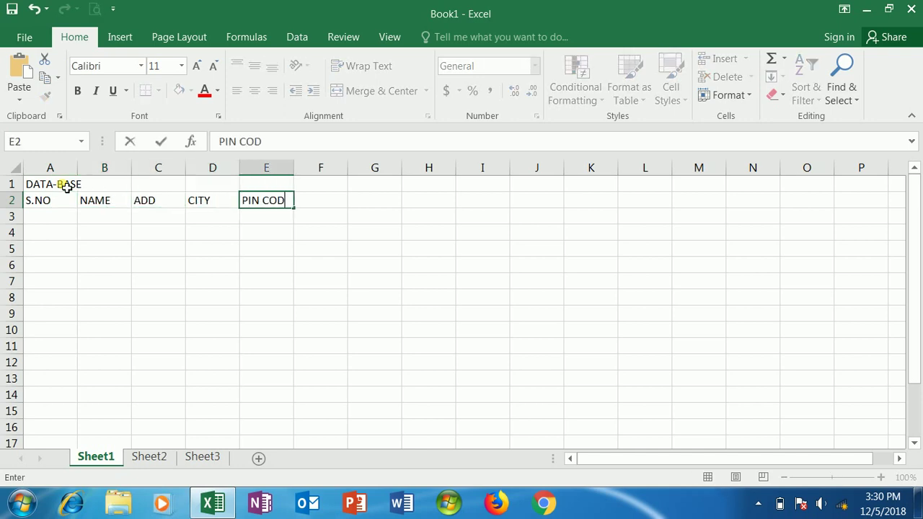
type("E")
key("Tab")
type("PHONE NO")
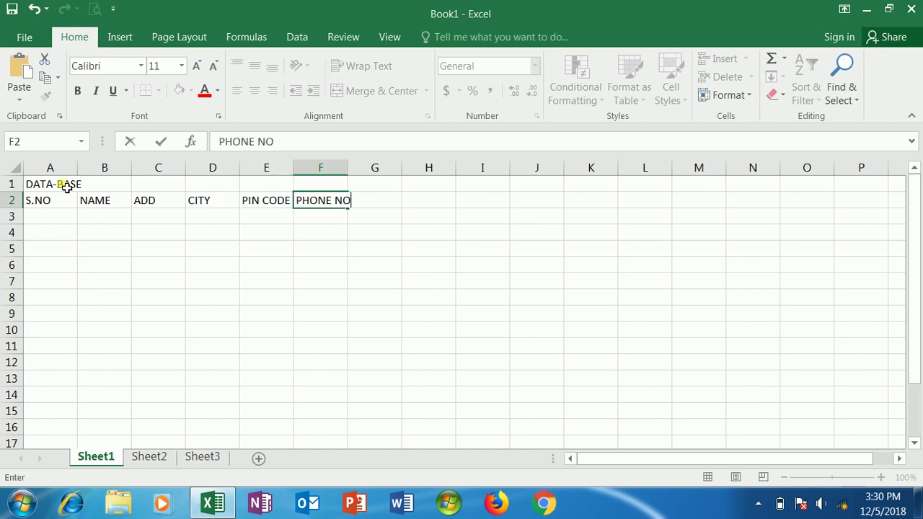
key("Return")
Enter serial numbers 1 to 10 down A3:A12, fixing the stray digit in A11
key("Left")
key("Left")
key("Left")
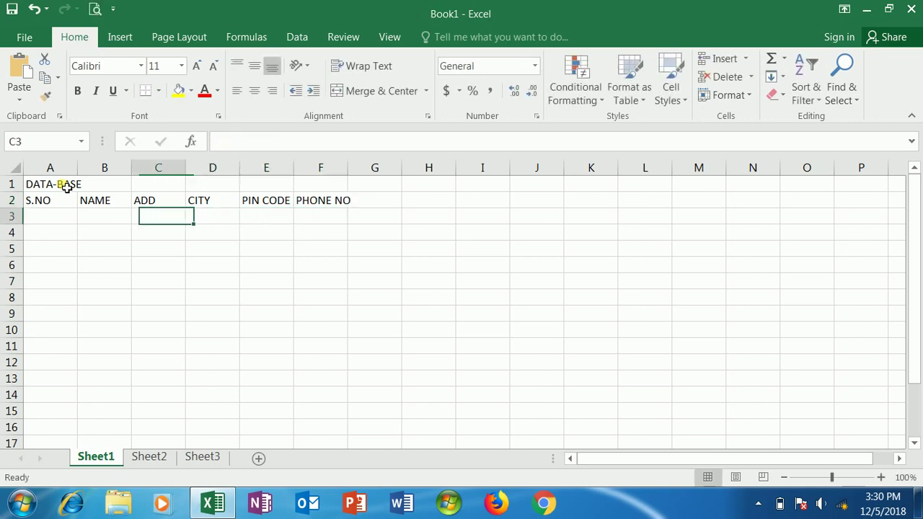
key("Left")
key("Left")
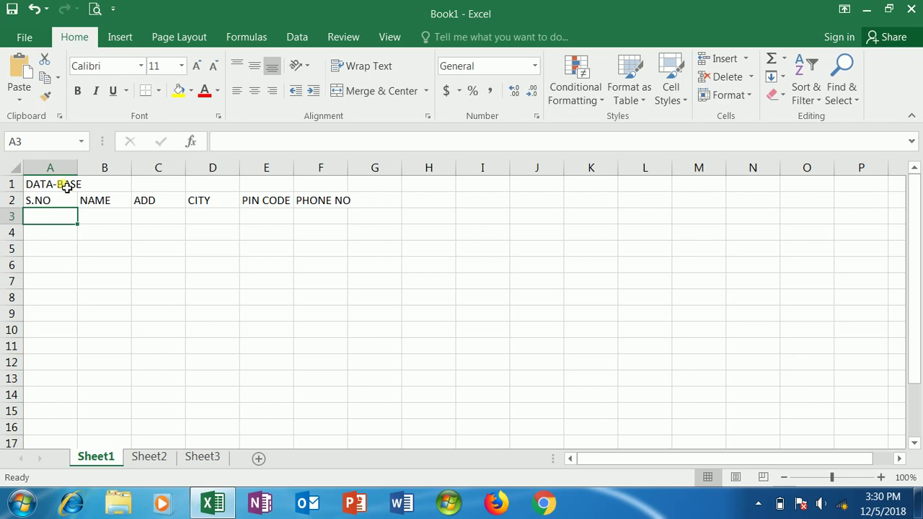
key("XF86MonBrightnessUp")
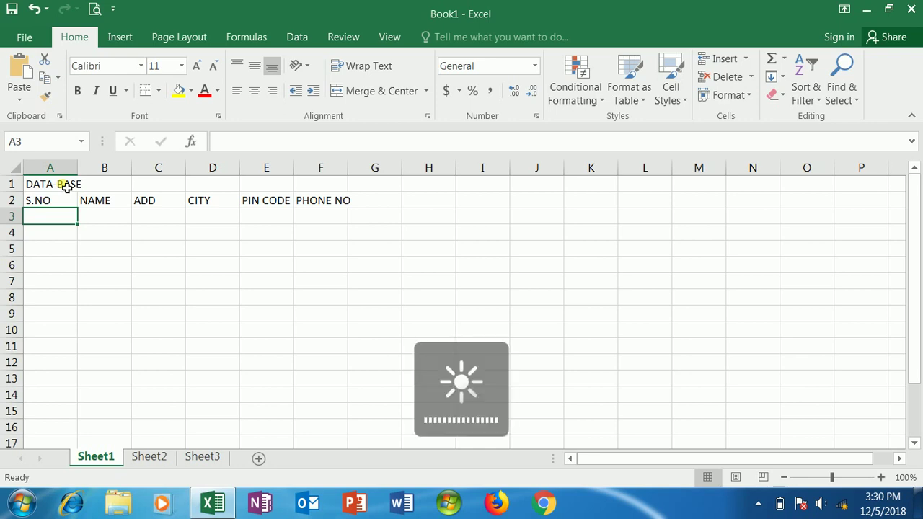
type("1")
key("Return")
type("2")
key("Return")
type("3")
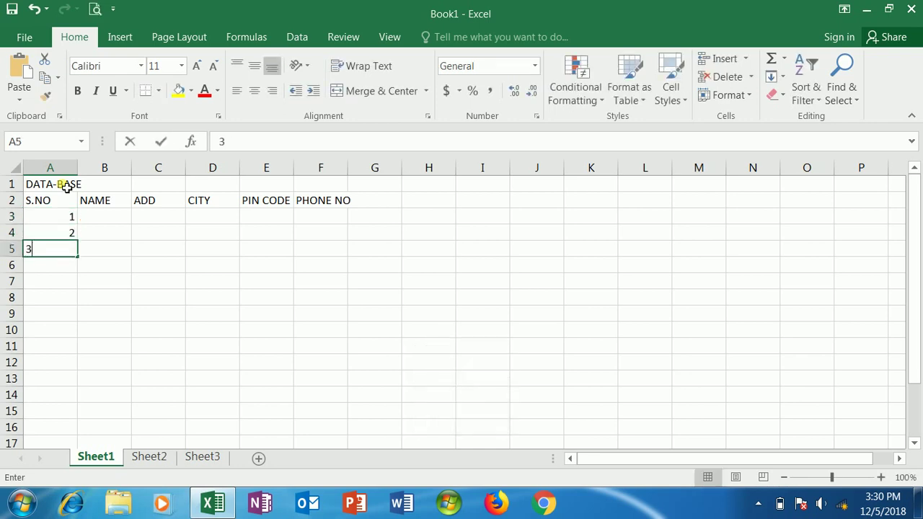
key("Return")
type("4 5 6 7 8 ")
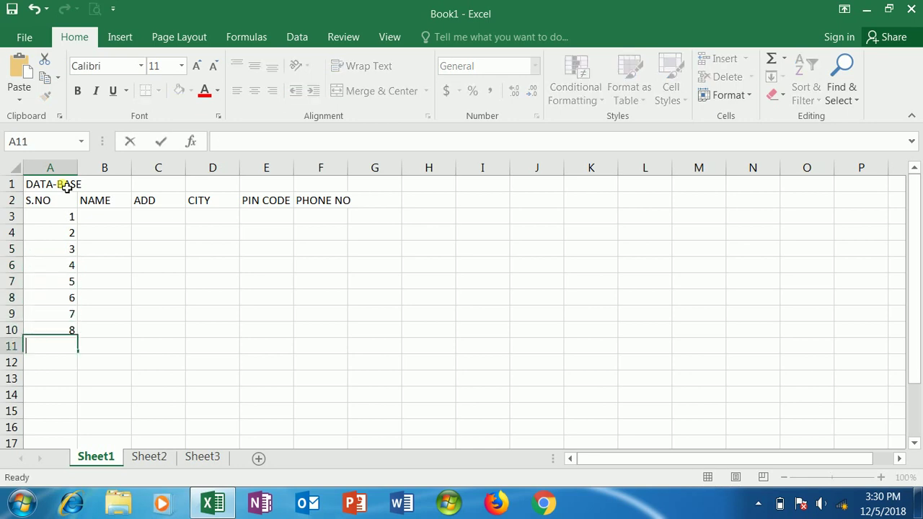
type("910")
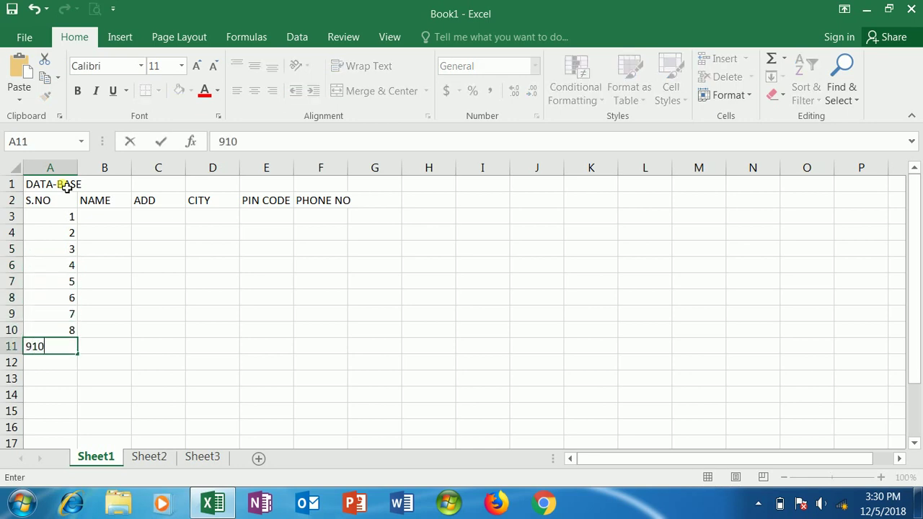
key("BackSpace")
key("BackSpace")
key("Return")
type("10")
key("Tab")
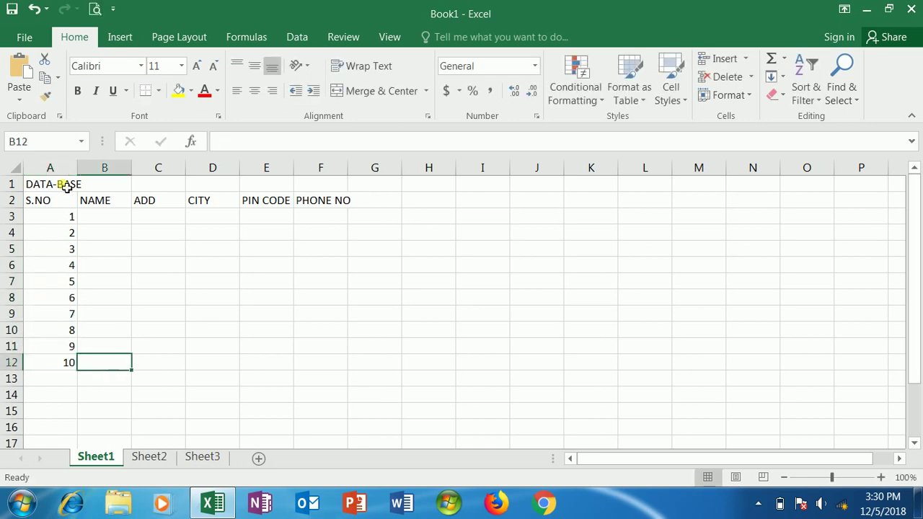
key("Up")
key("Up")
key("Up")
key("Up")
key("Up")
key("Up")
key("Up")
key("Up")
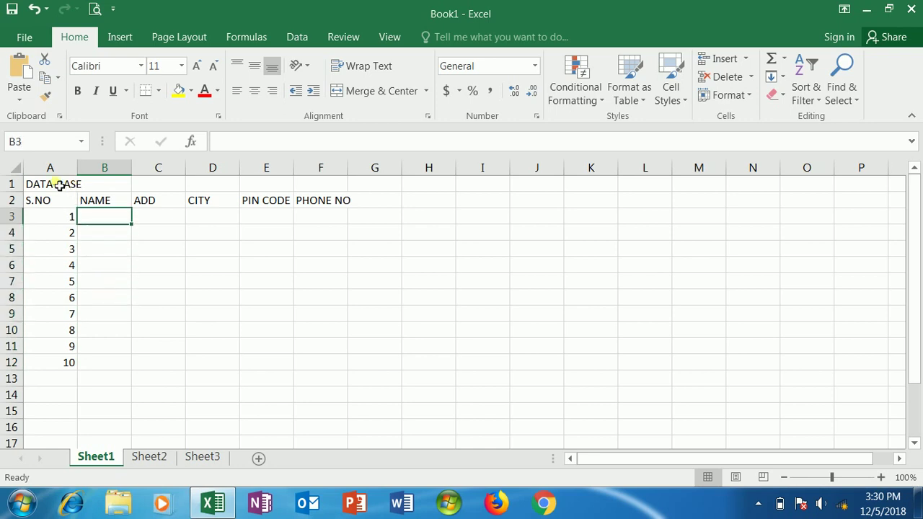
Merge and center the DATA-BASE title across A1:F1
left_click_drag(60, 185, 331, 186)
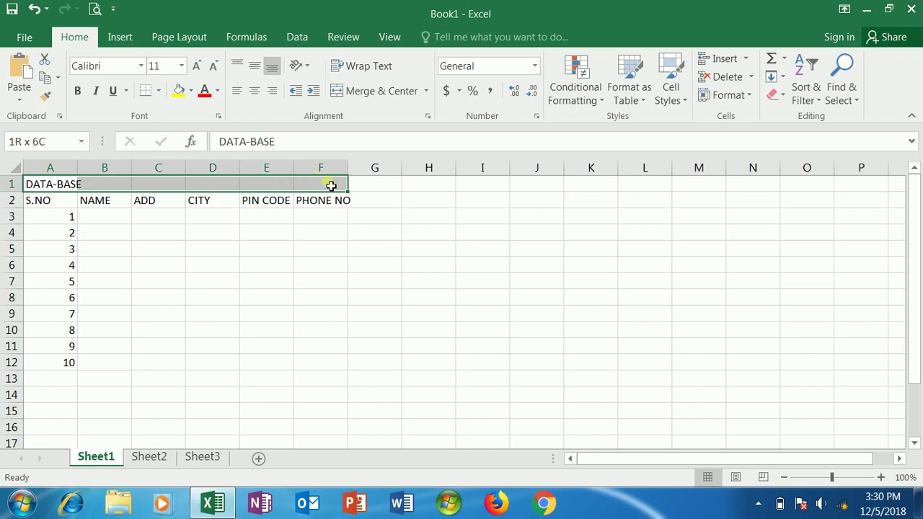
left_click(395, 96)
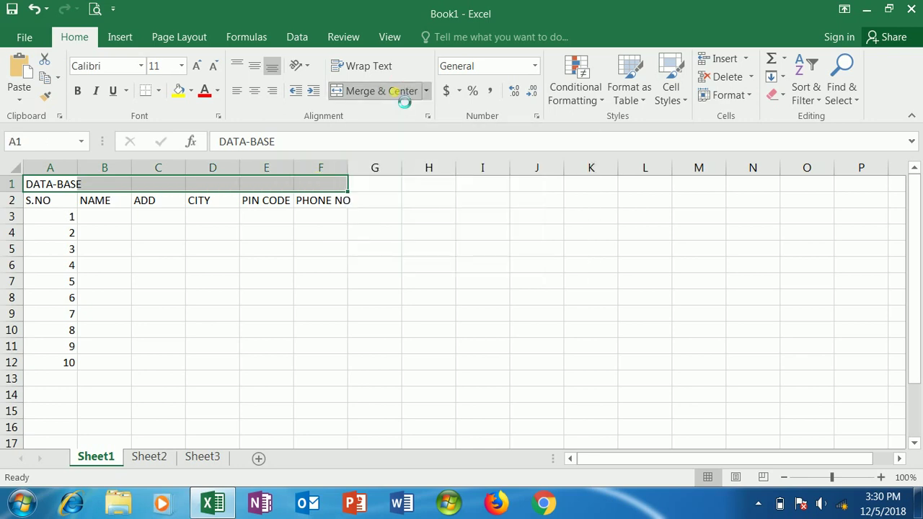
left_click(235, 289)
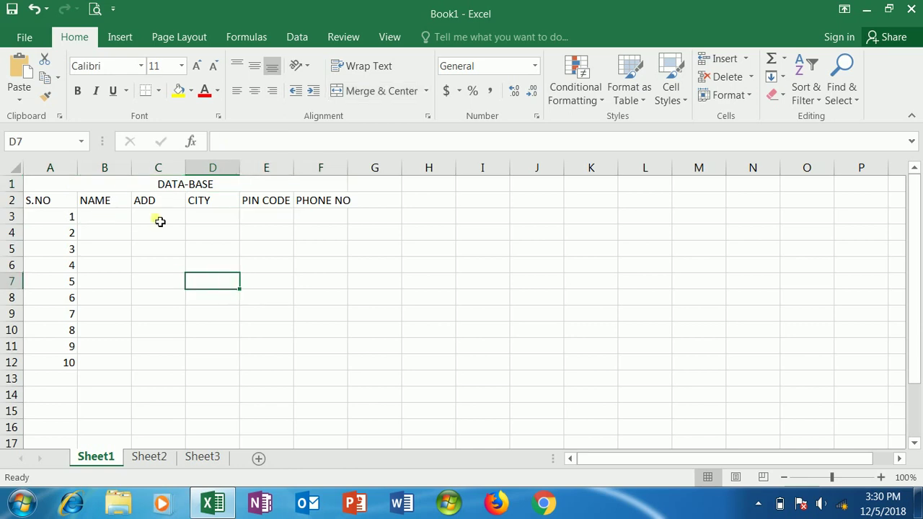
left_click(320, 314)
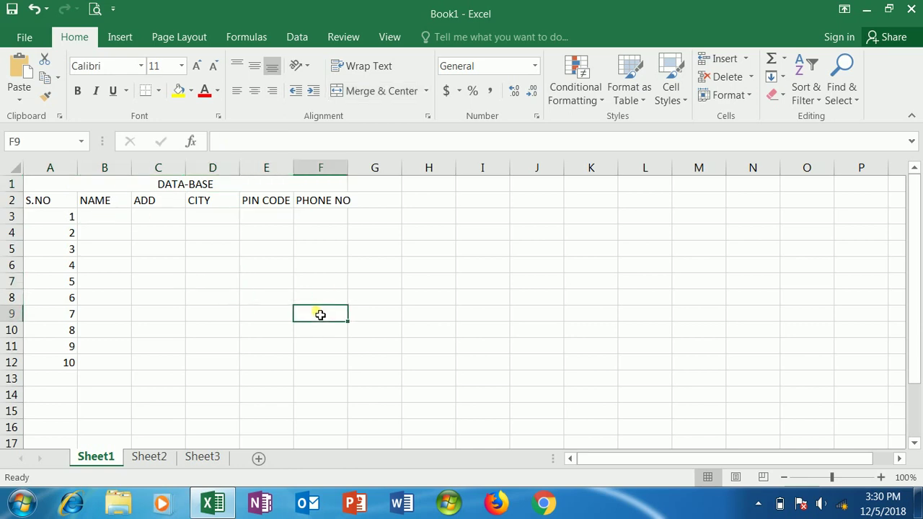
Preview the unbordered table's print layout on one Letter page, then return to the sheet
left_click(167, 392)
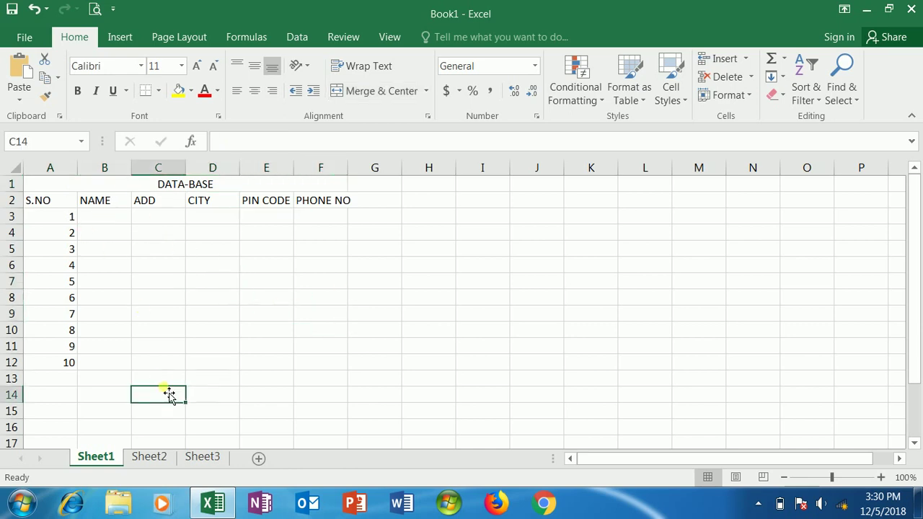
left_click(95, 10)
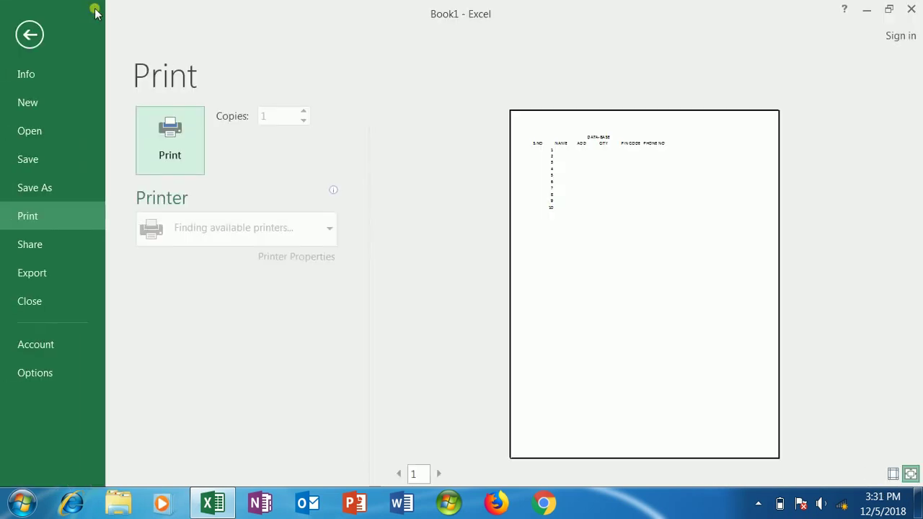
left_click(30, 34)
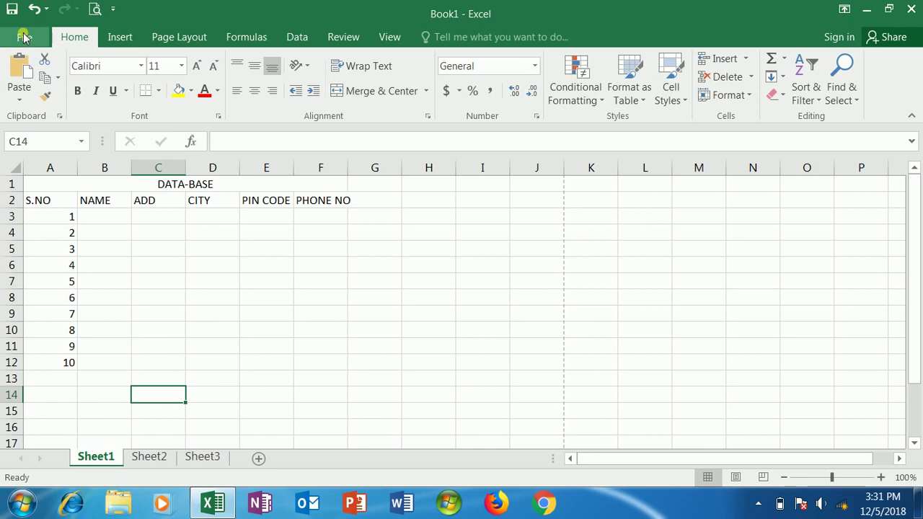
left_click(24, 37)
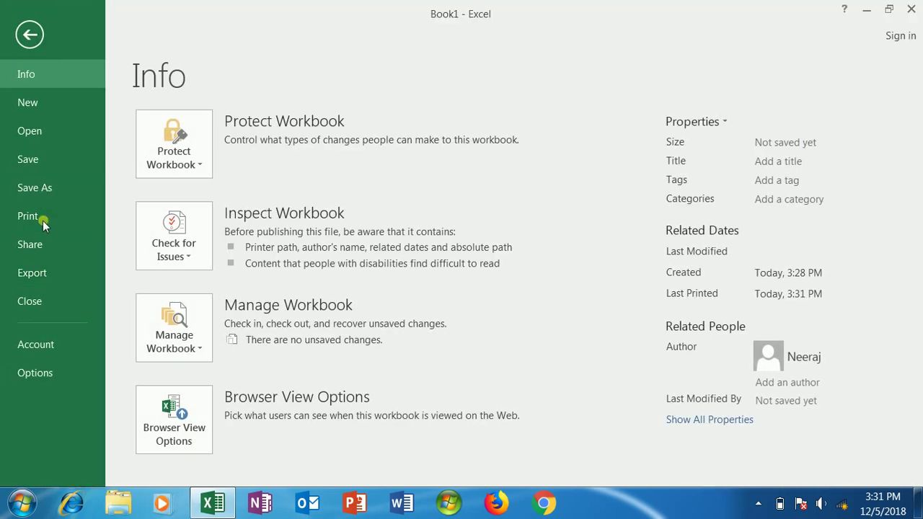
left_click(43, 220)
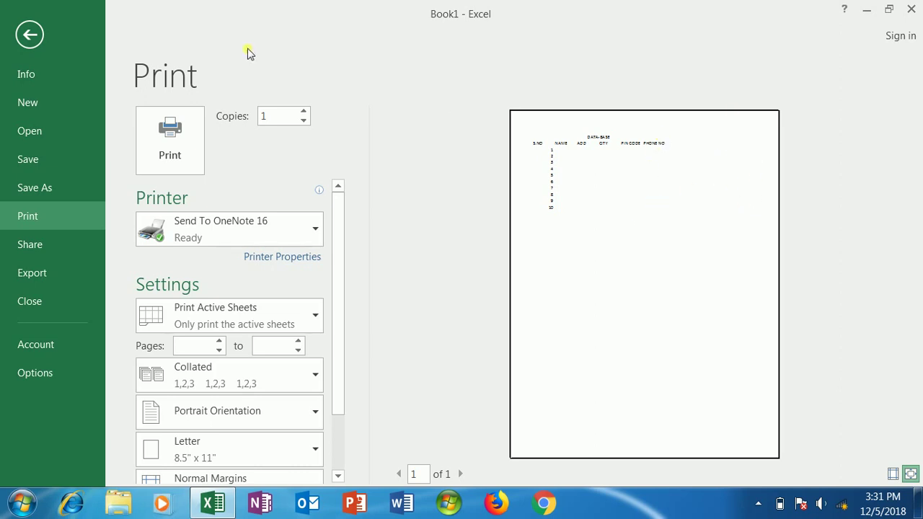
left_click(30, 35)
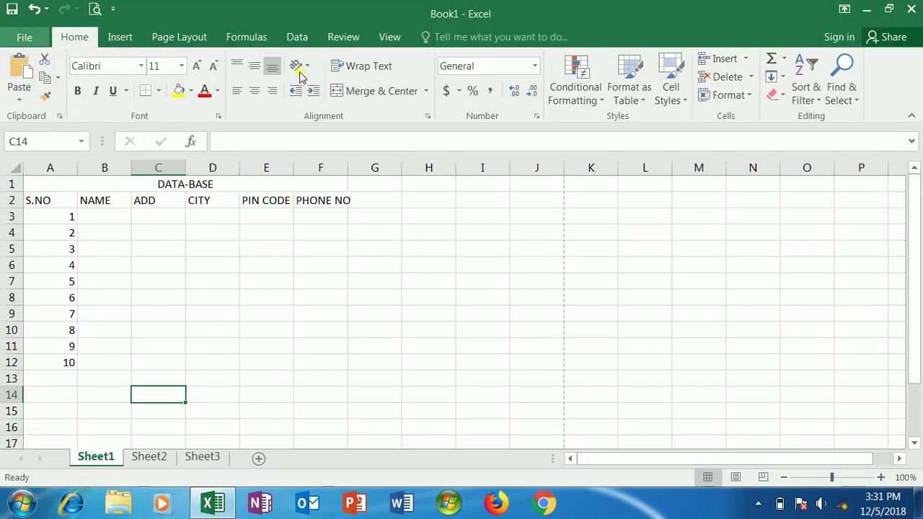
Apply All Borders to the table range A1:F12
left_click(292, 295)
left_click_drag(213, 186, 200, 364)
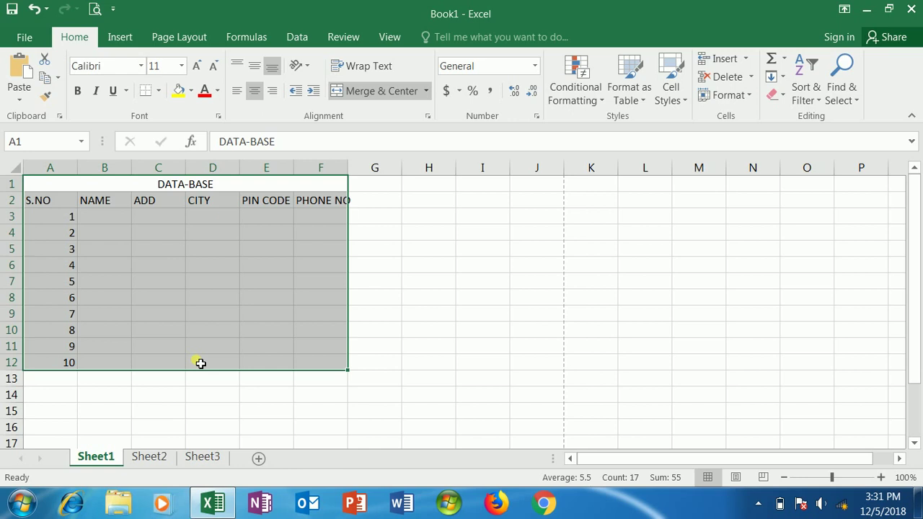
left_click(158, 92)
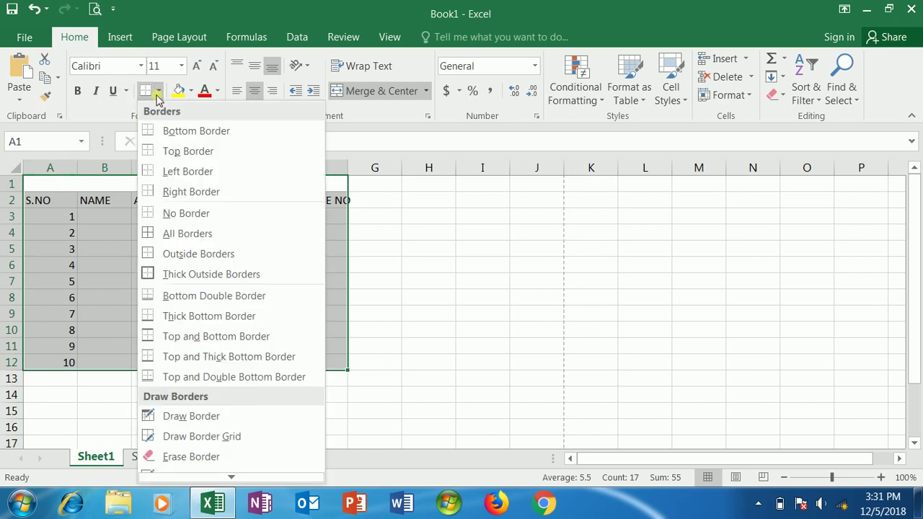
left_click(217, 229)
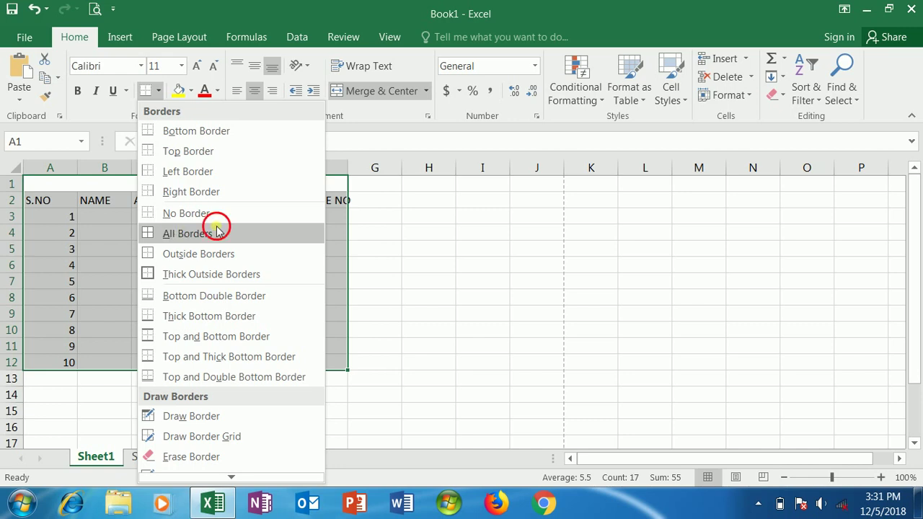
left_click(355, 377)
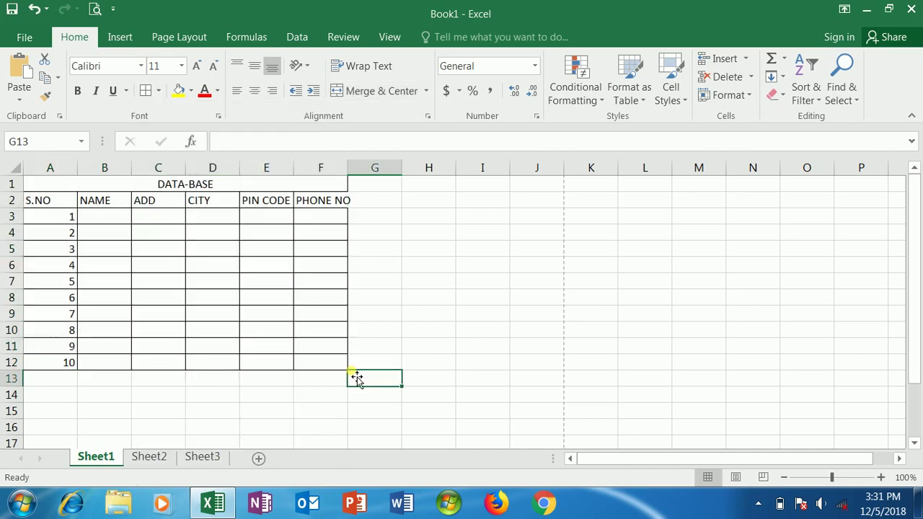
left_click(320, 381)
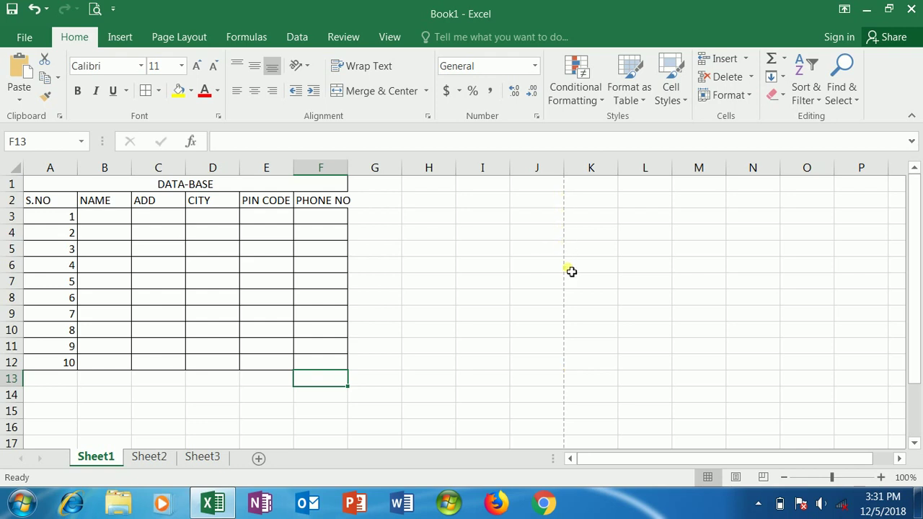
Widen column C (ADD) to 24.44, and widen D (CITY), E (PIN CODE) and F (PHONE NO)
left_click(392, 343)
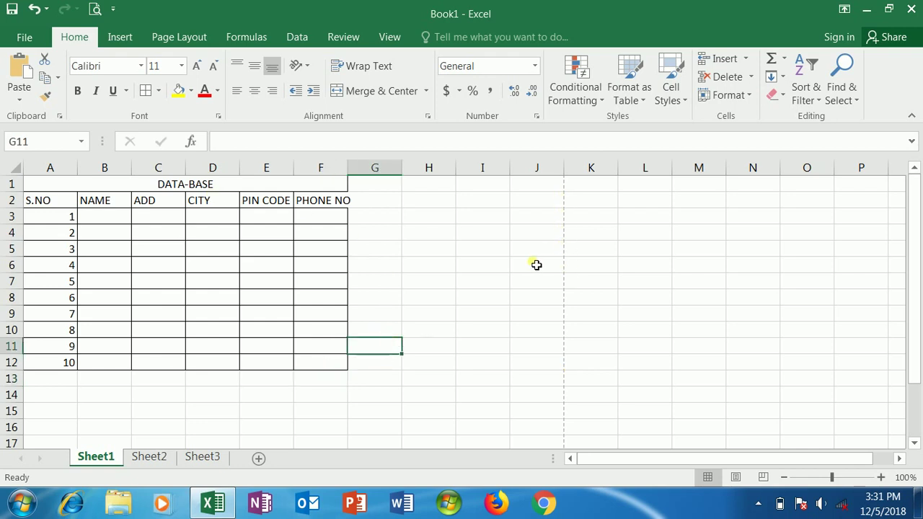
left_click(289, 168)
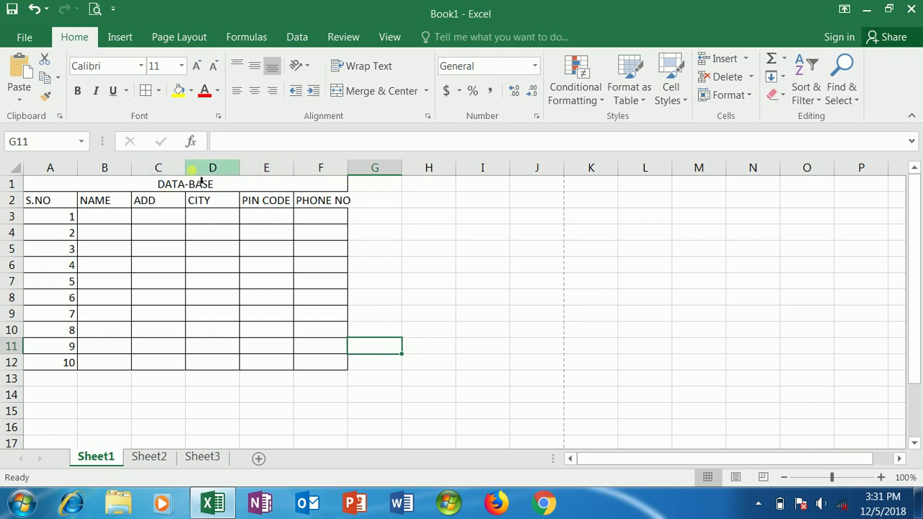
left_click_drag(192, 175, 191, 175)
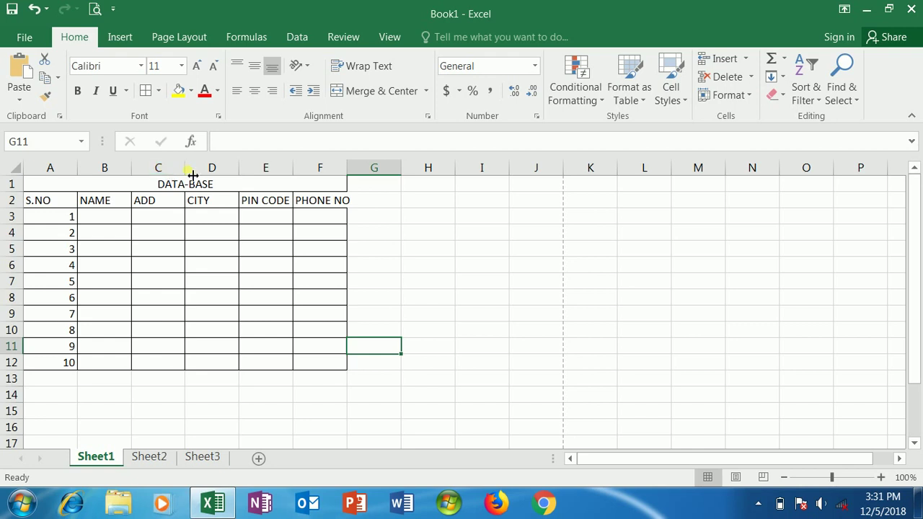
left_click_drag(192, 175, 245, 176)
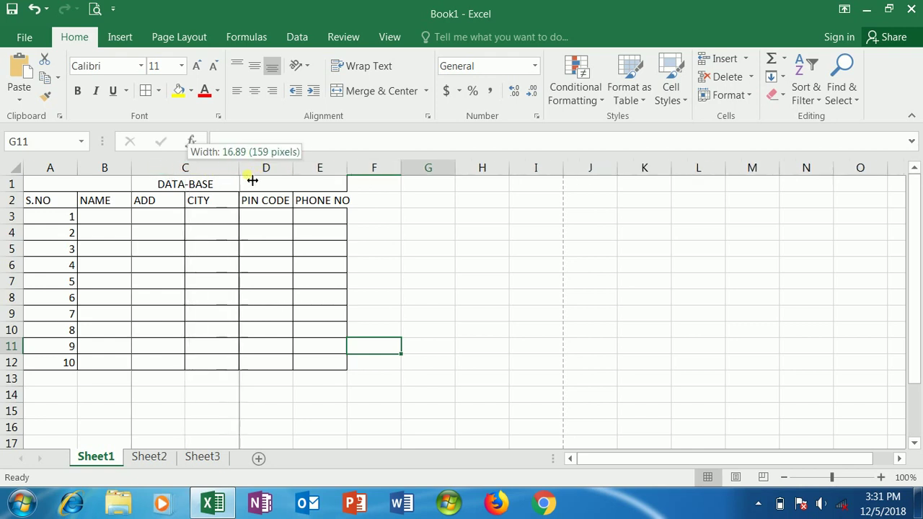
left_click_drag(308, 168, 313, 168)
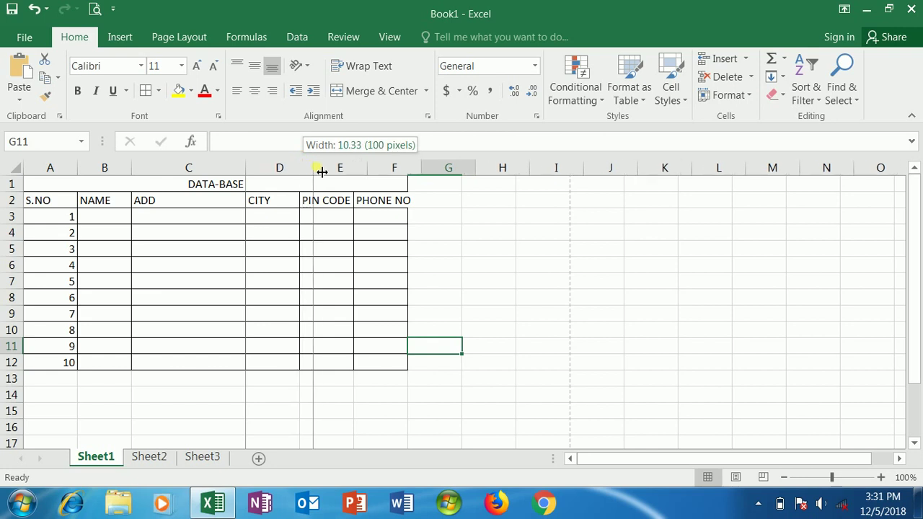
left_click(378, 170)
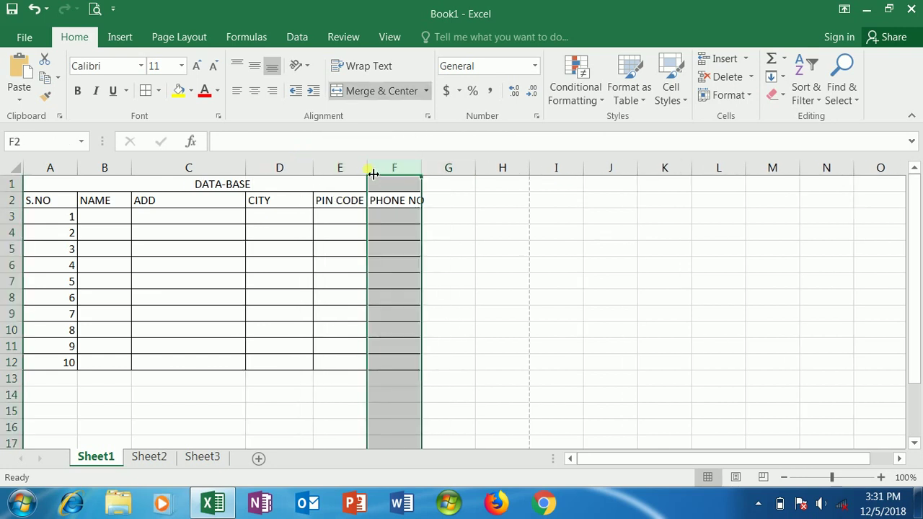
left_click_drag(368, 172, 470, 175)
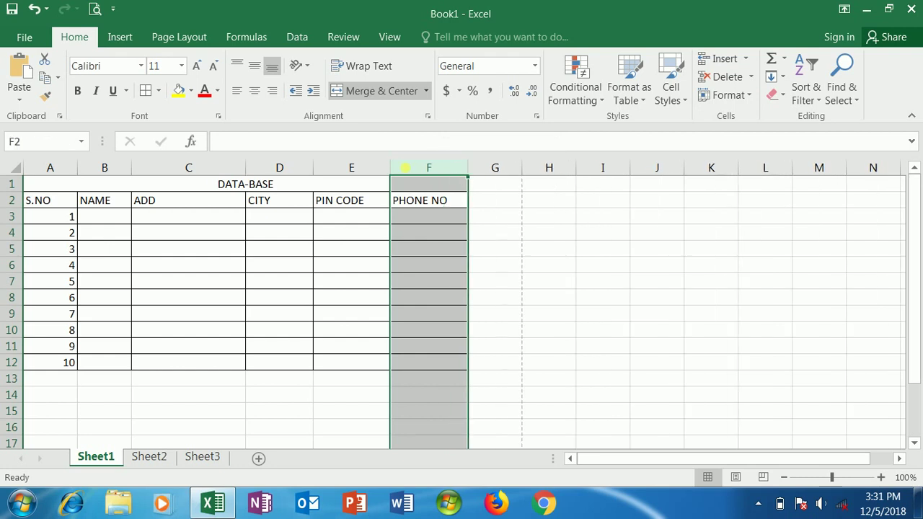
left_click_drag(245, 173, 302, 180)
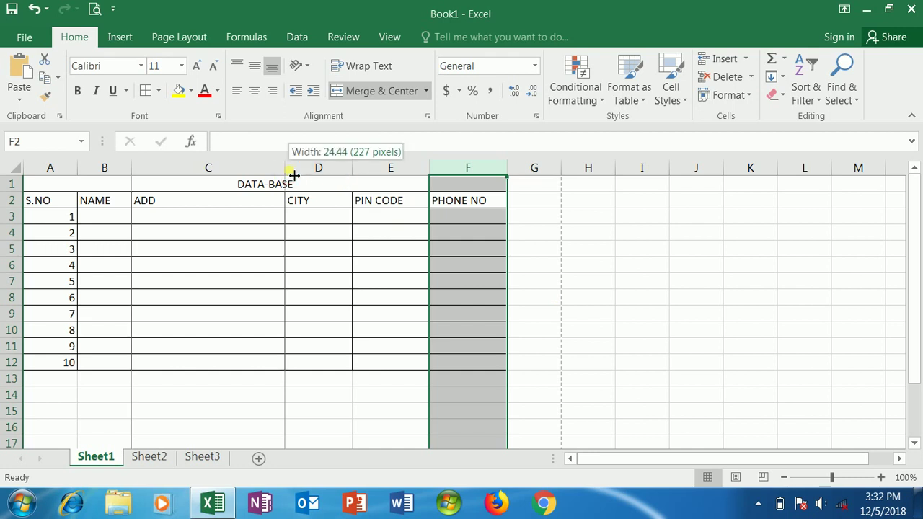
left_click(344, 398)
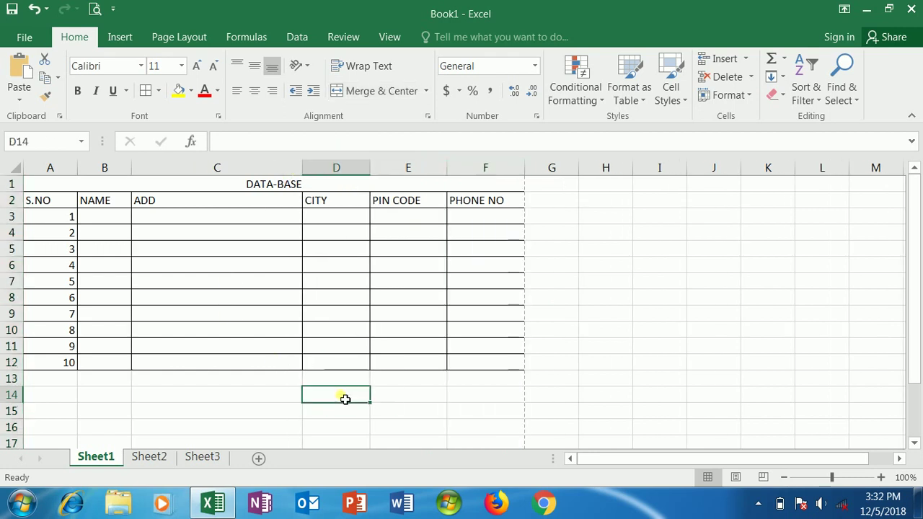
Preview the bordered table's printed page and return to the worksheet
left_click(24, 37)
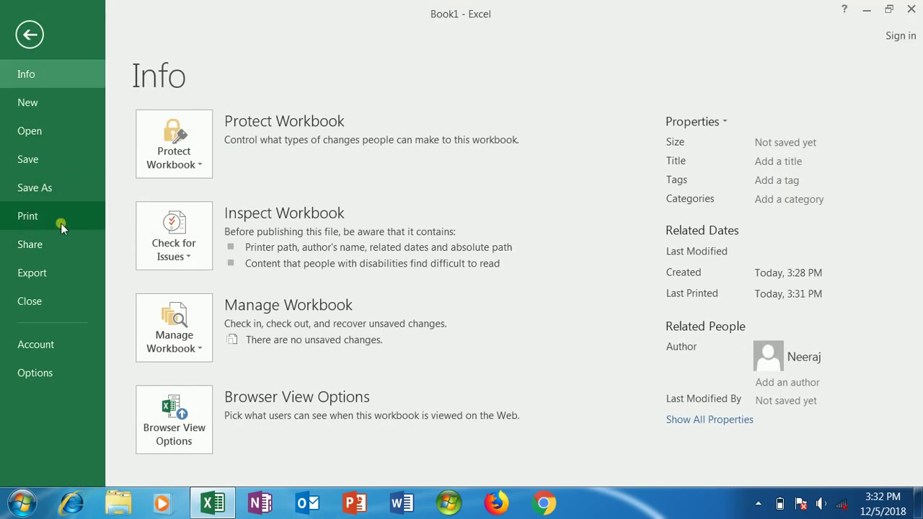
left_click(60, 223)
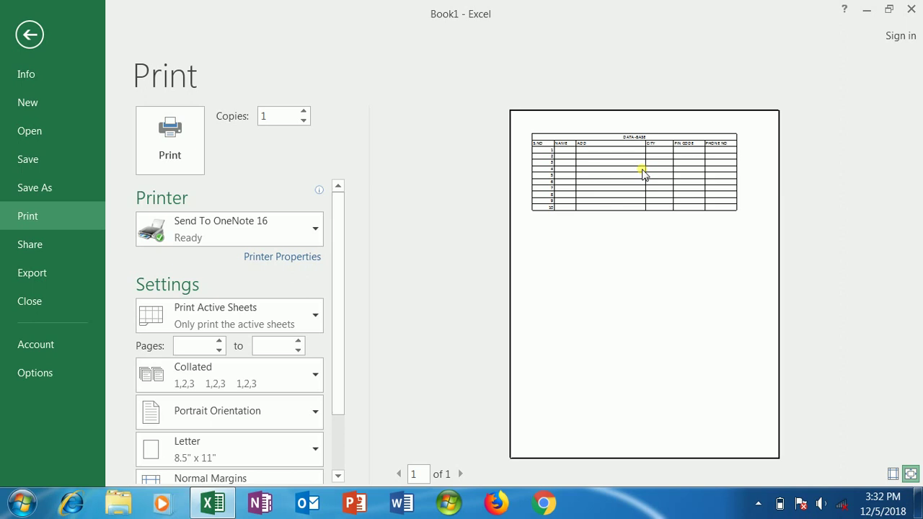
left_click(29, 35)
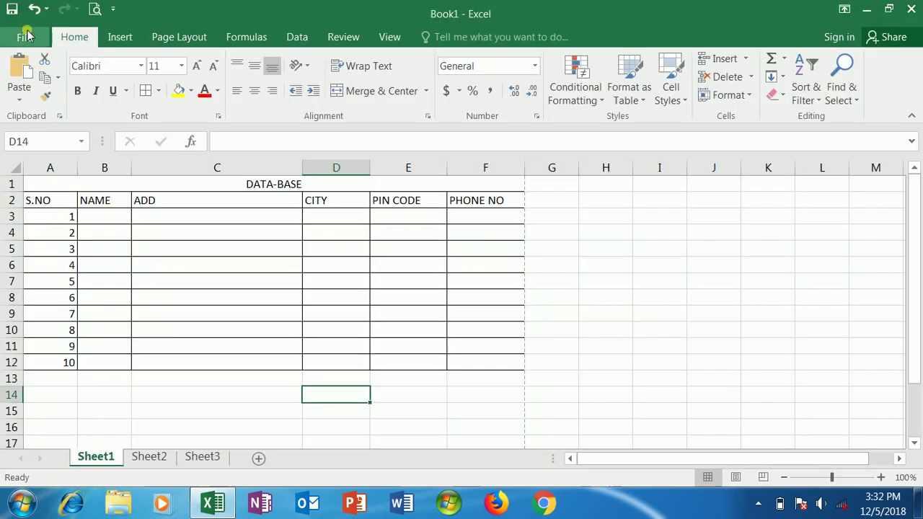
Close Excel without saving Book1
left_click(640, 316)
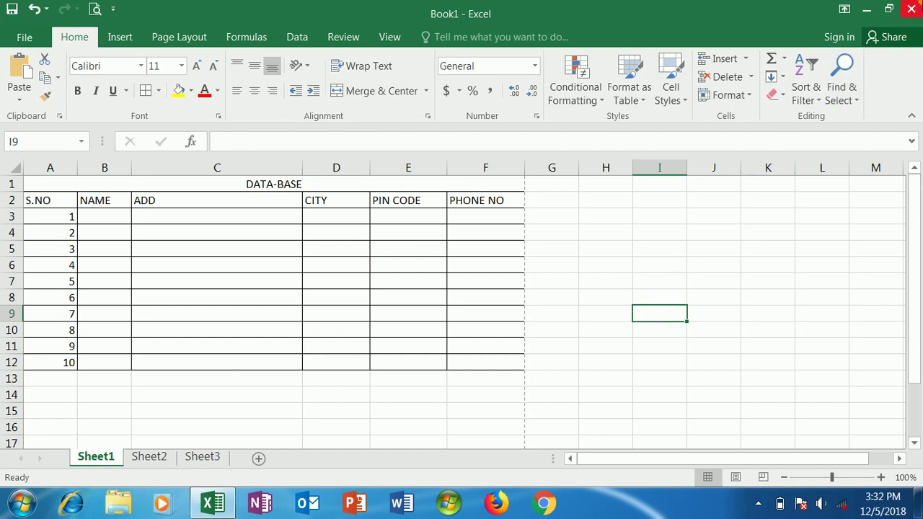
left_click(912, 9)
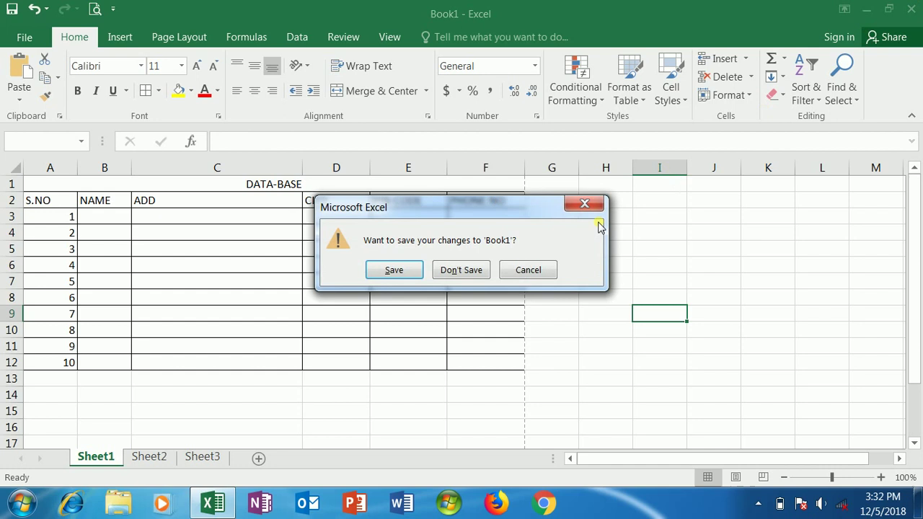
left_click(468, 271)
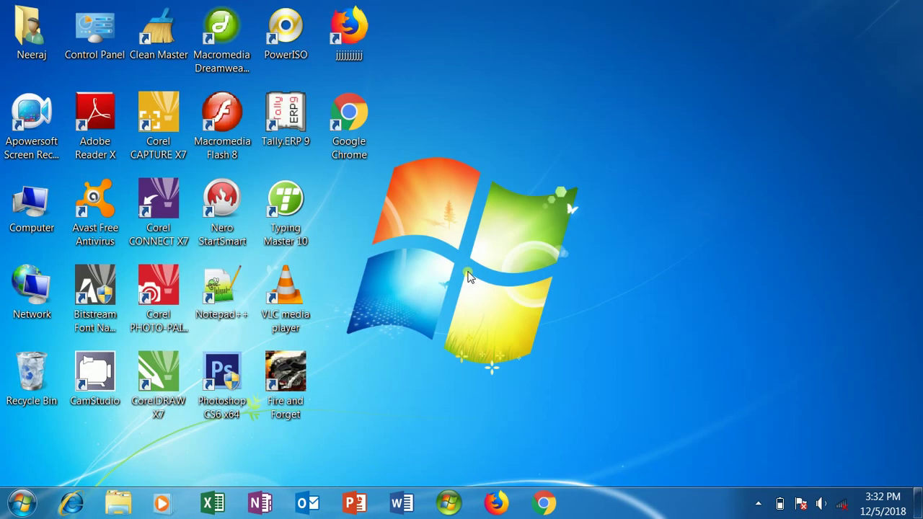
Open the CamStudio recorder from the hidden tray icons and bring its window forward
left_click(758, 503)
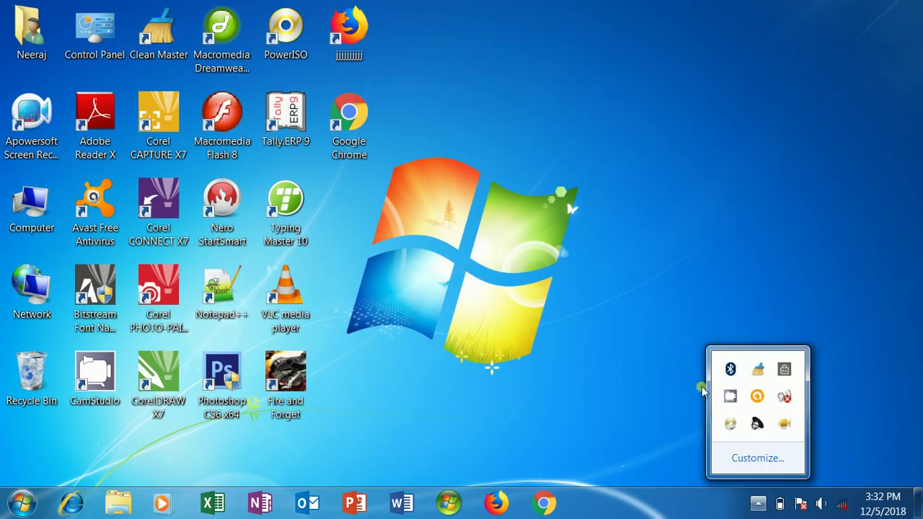
left_click(735, 402)
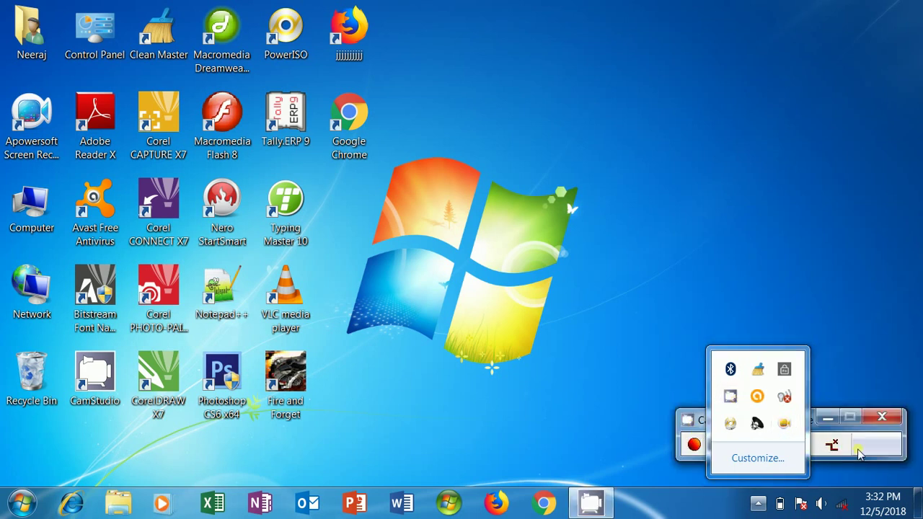
left_click(759, 503)
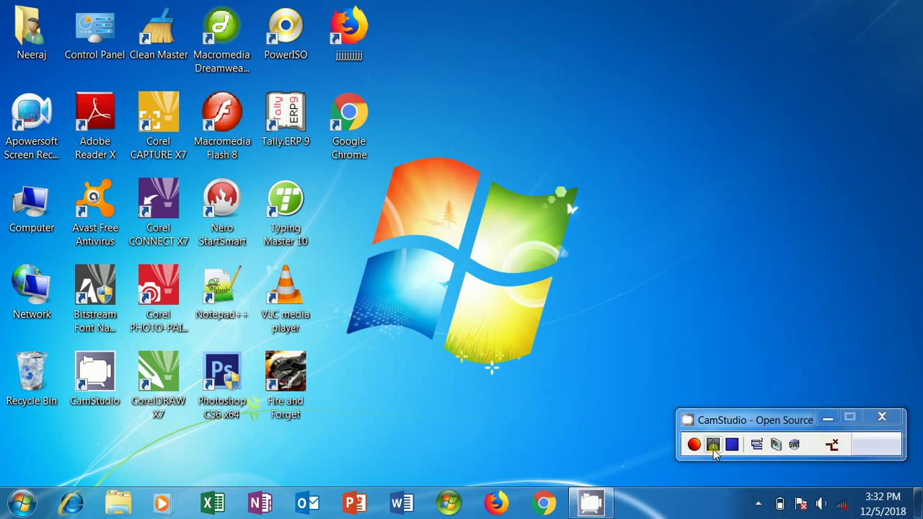
left_click(587, 505)
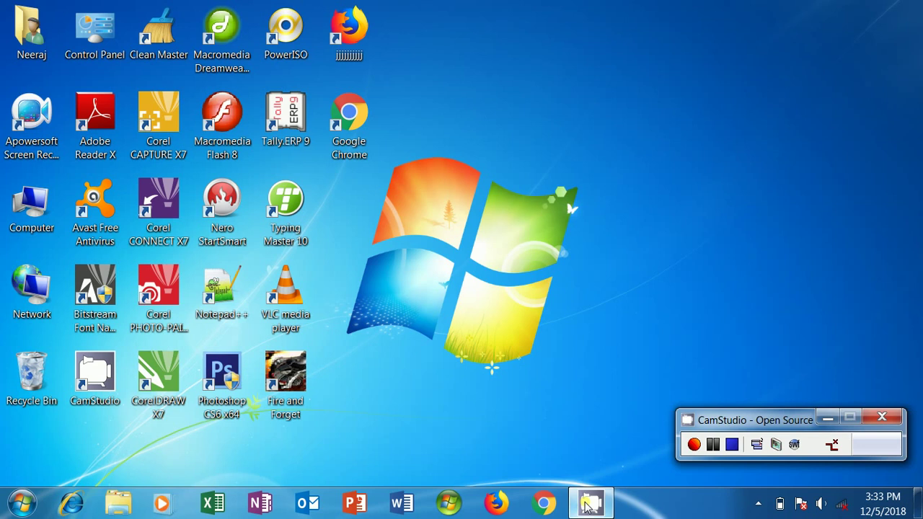
key("XF86MonBrightnessUp")
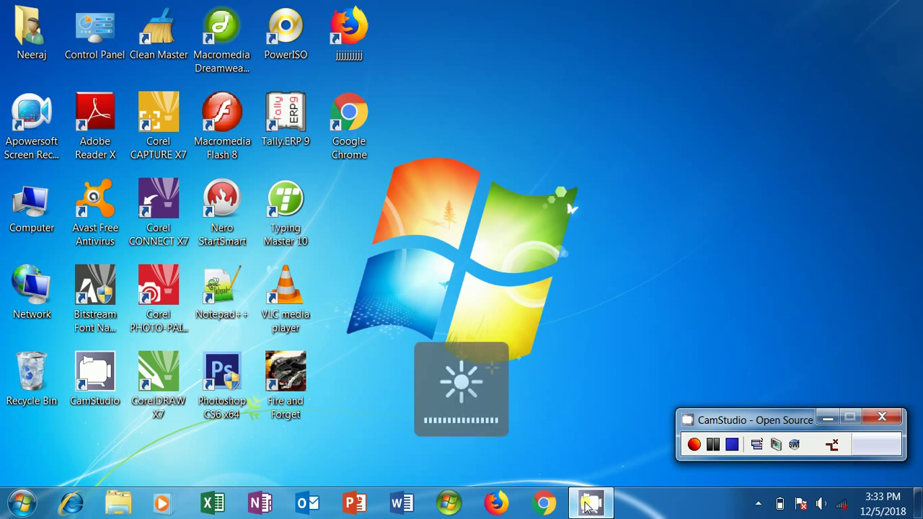